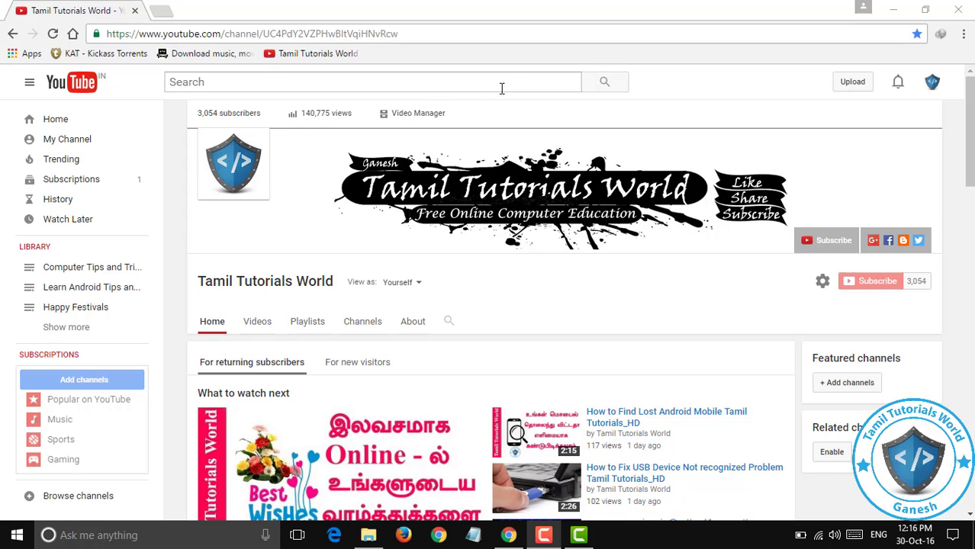
- Open blogger.com in a new browser tab
left_click(168, 10)
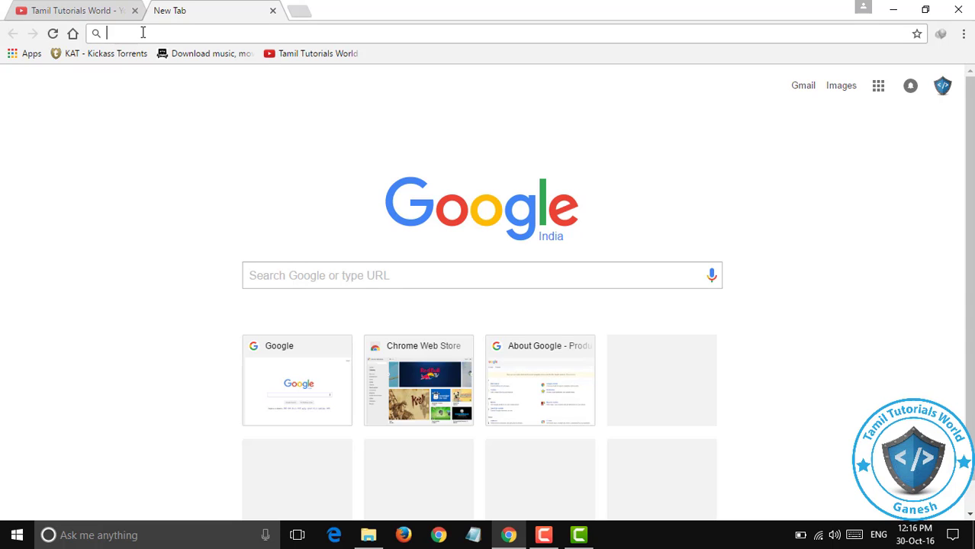
type("blogger")
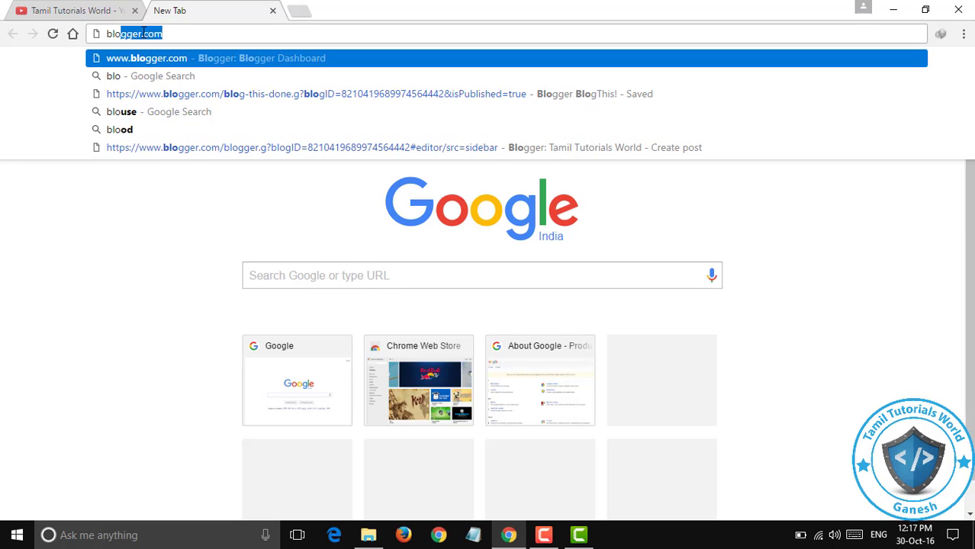
type(".")
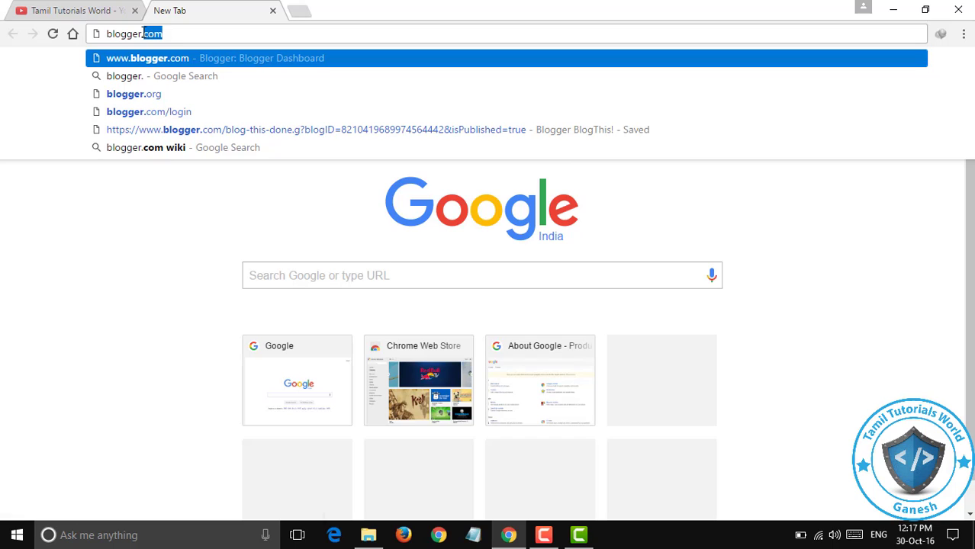
key("Return")
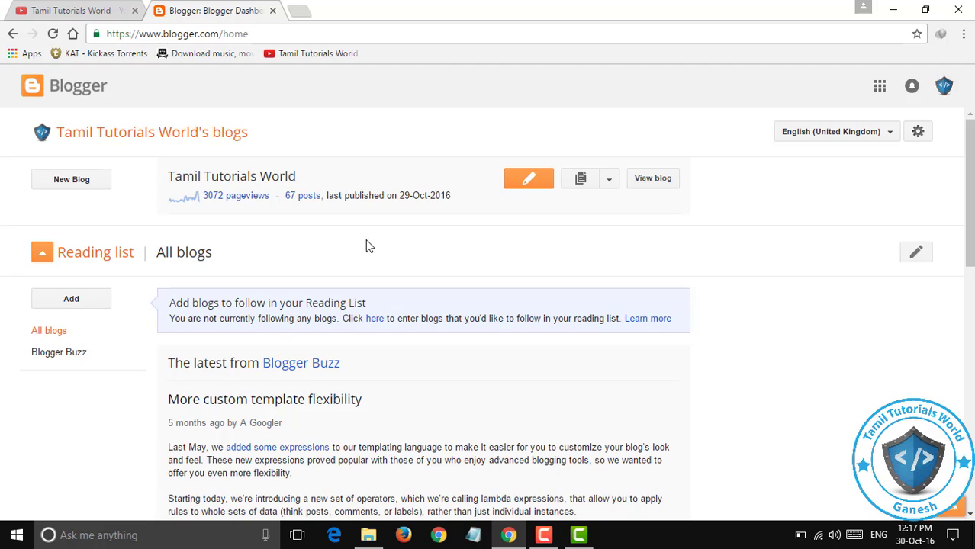
- Open and cancel the new-blog form, and start a new post in the Tamil Tutorials World blog
left_click(79, 187)
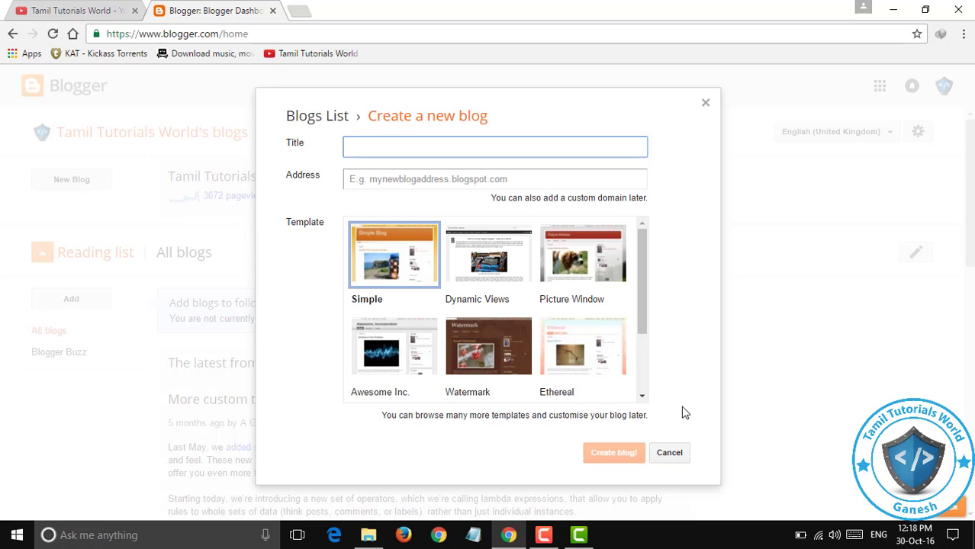
left_click(676, 452)
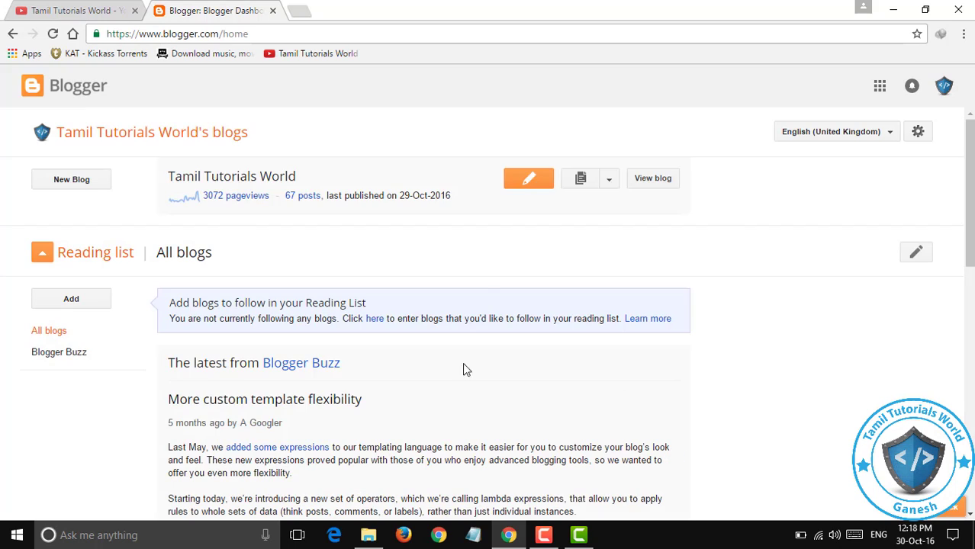
left_click(532, 185)
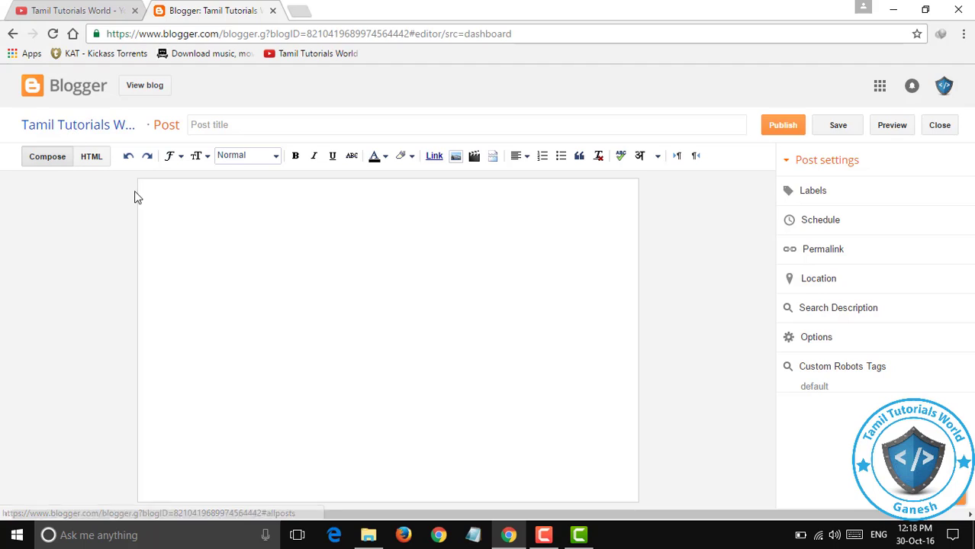
- Open the live blog in a separate tab, look through its published posts and close that tab
right_click(138, 92)
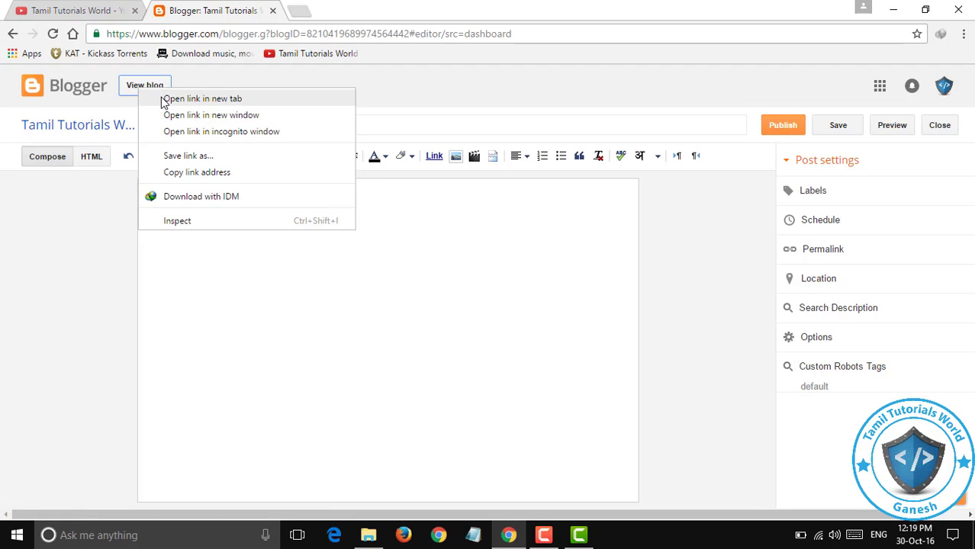
left_click(165, 100)
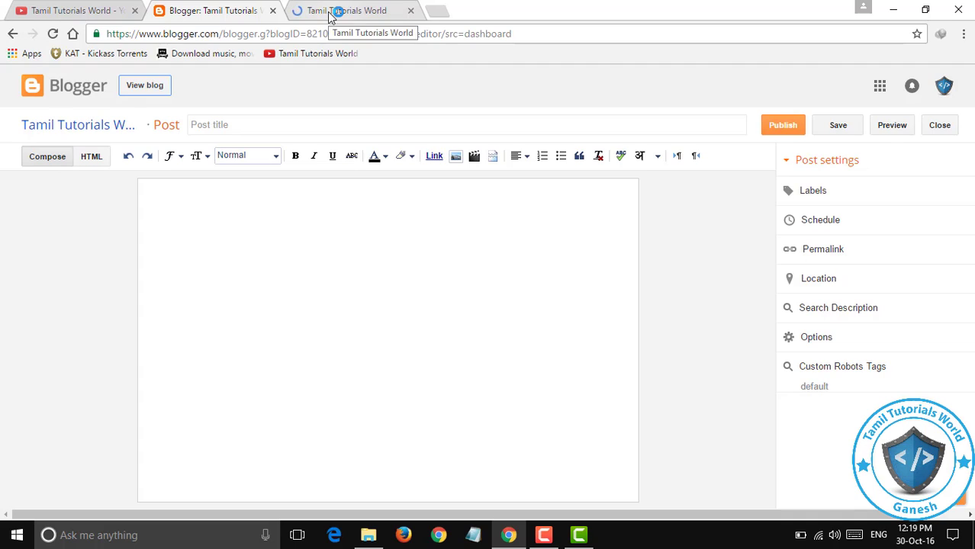
left_click(330, 13)
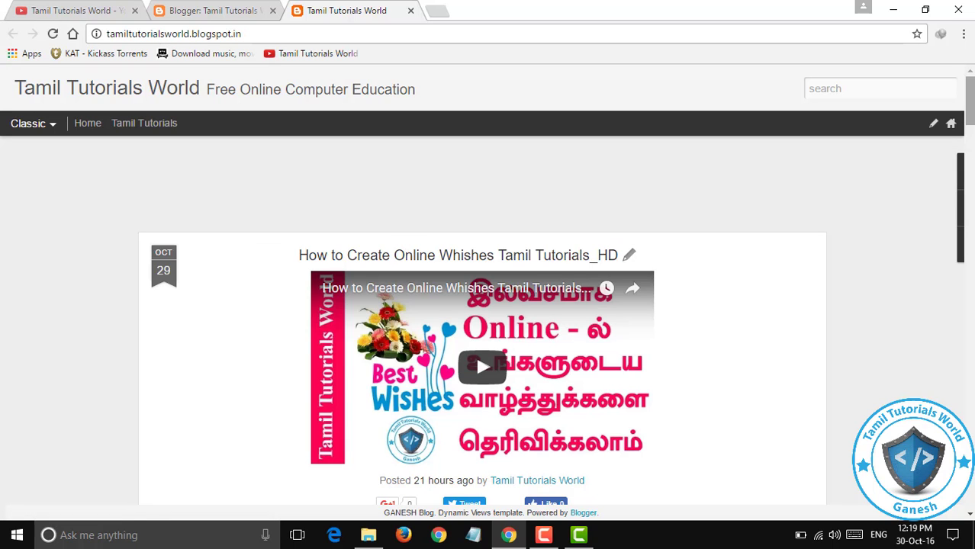
scroll(475, 345, "down", 14)
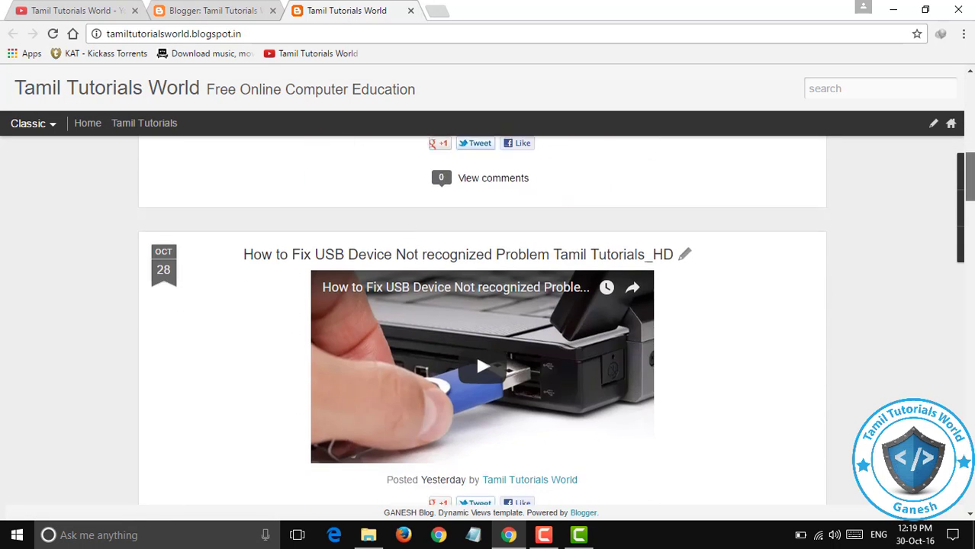
scroll(475, 345, "down", 11)
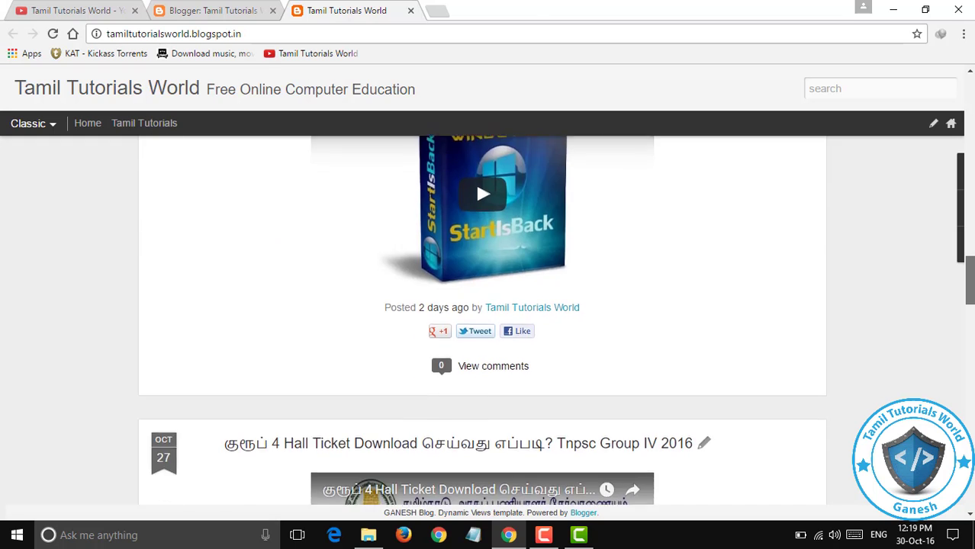
scroll(972, 207, "up", 7)
scroll(973, 207, "up", 12)
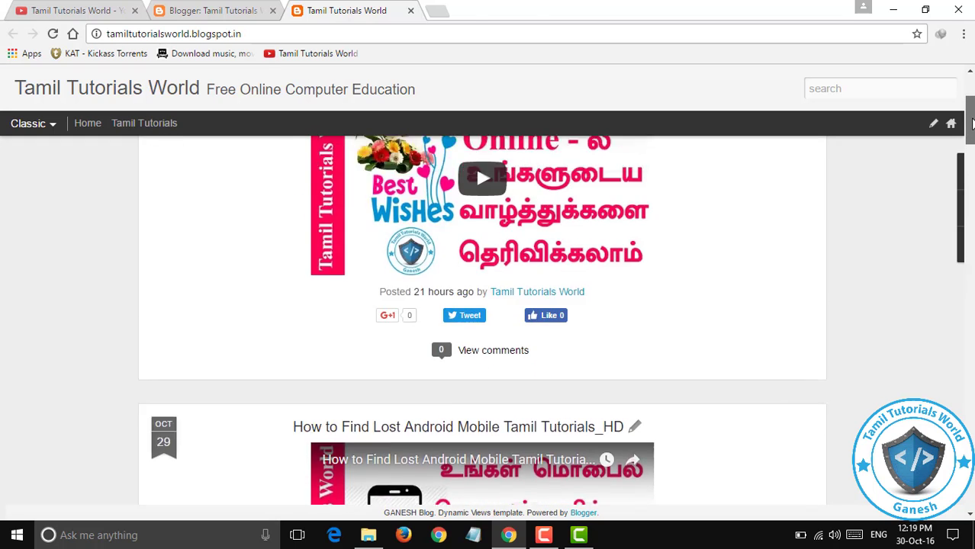
scroll(972, 113, "up", 1)
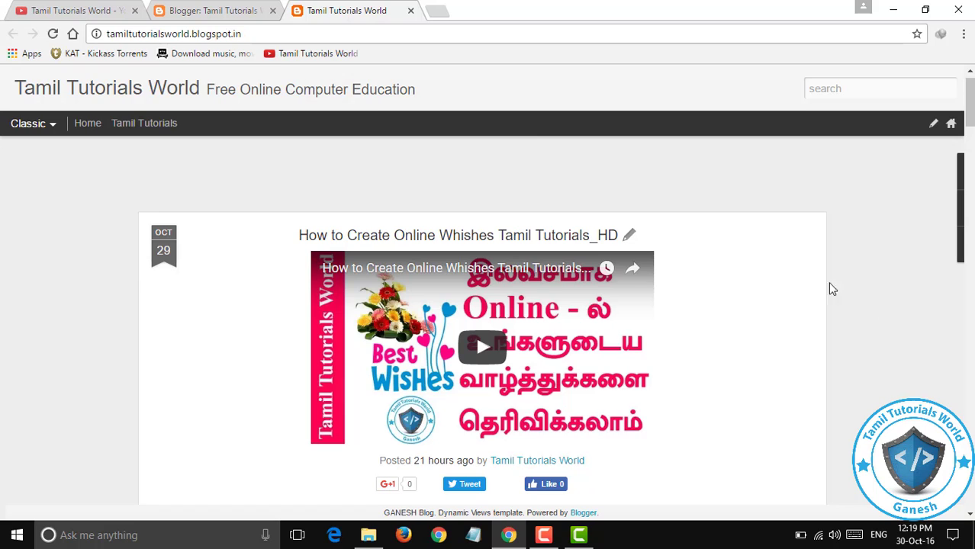
left_click(410, 11)
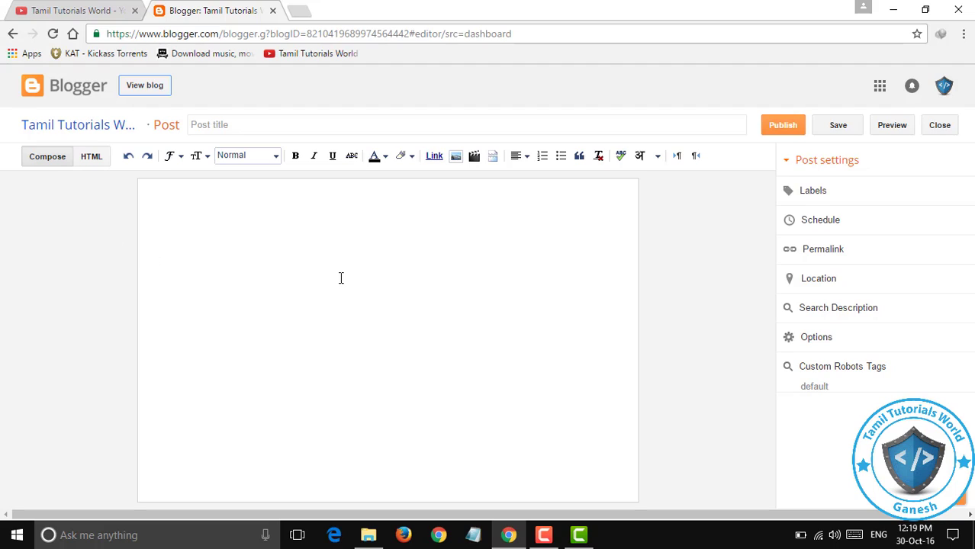
- Check the post's HTML view, return to Compose view and title the post "Sample"
left_click(92, 157)
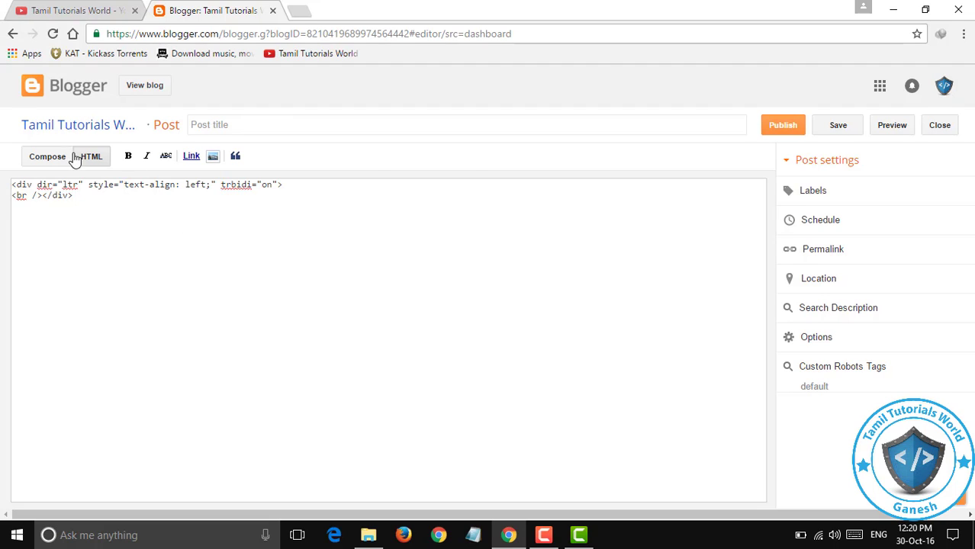
left_click(46, 157)
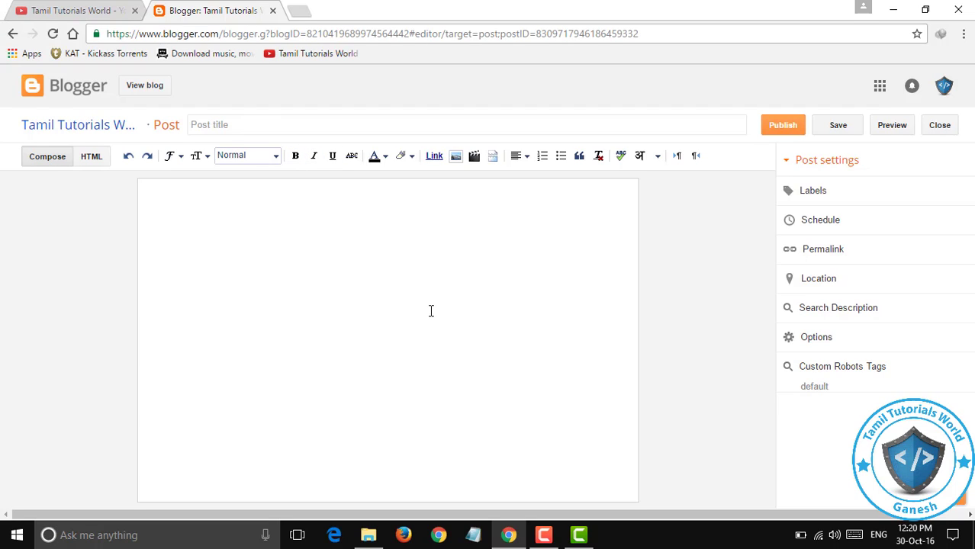
left_click(241, 122)
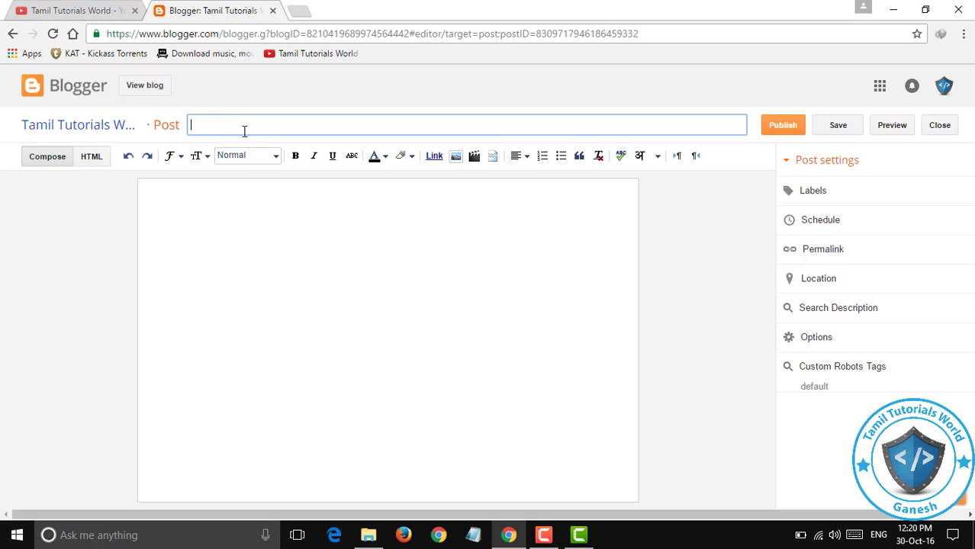
type("Sample")
- Write "Hi This is Tamil Tutorials World sample post" in the post body, capitalizing Tamil and Tutorials
left_click(177, 217)
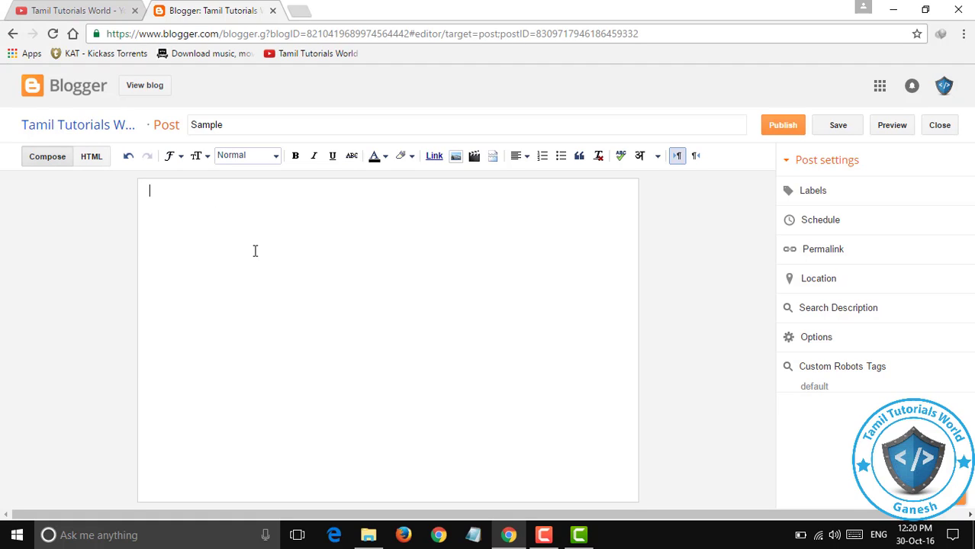
type("Hi")
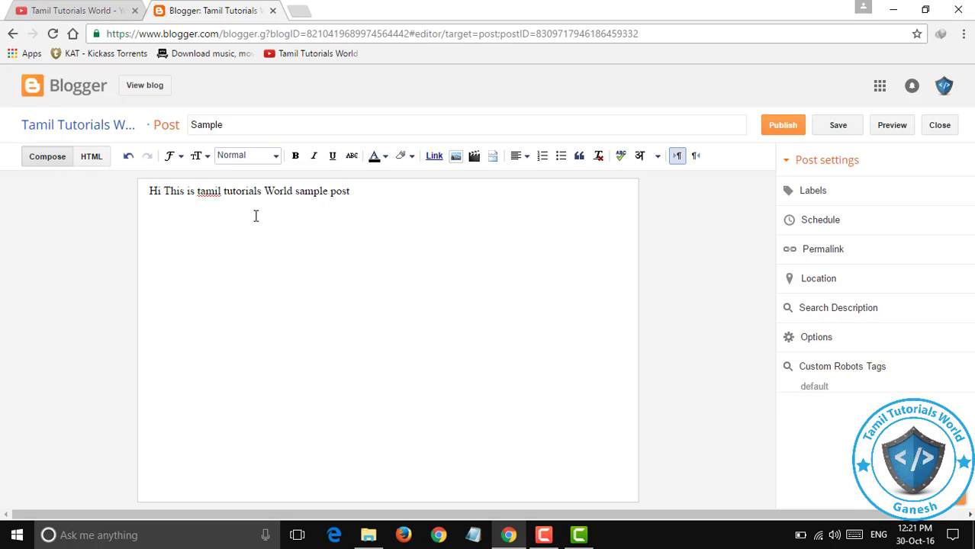
key("Delete")
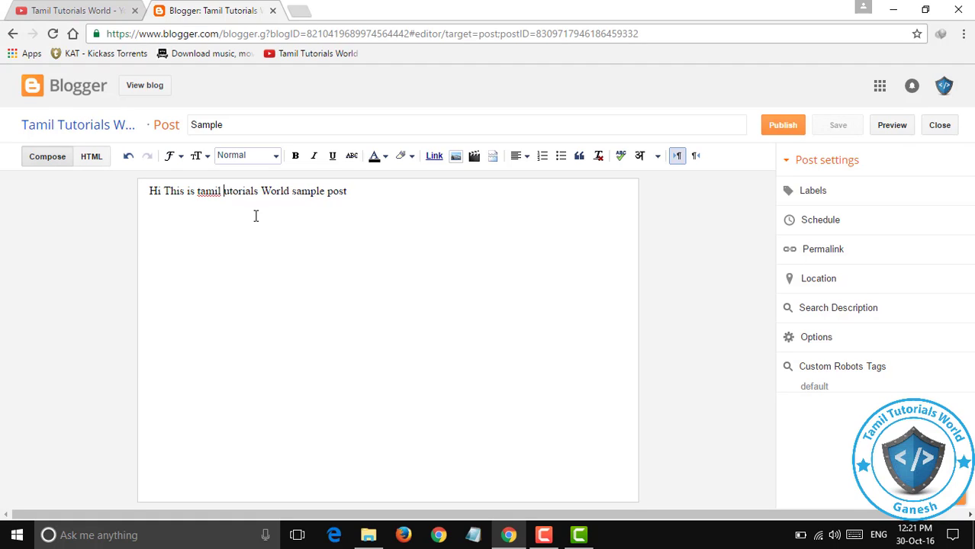
type("T")
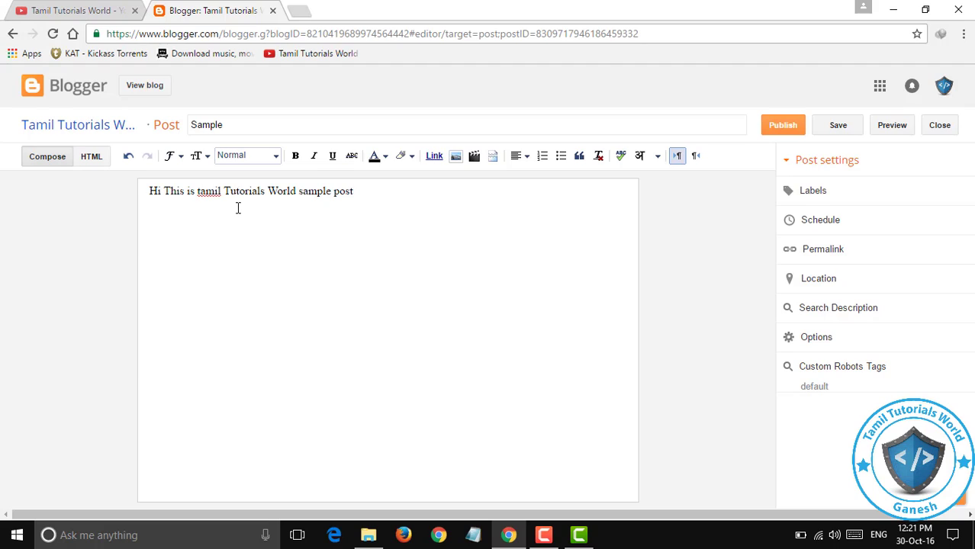
key("BackSpace")
type("T")
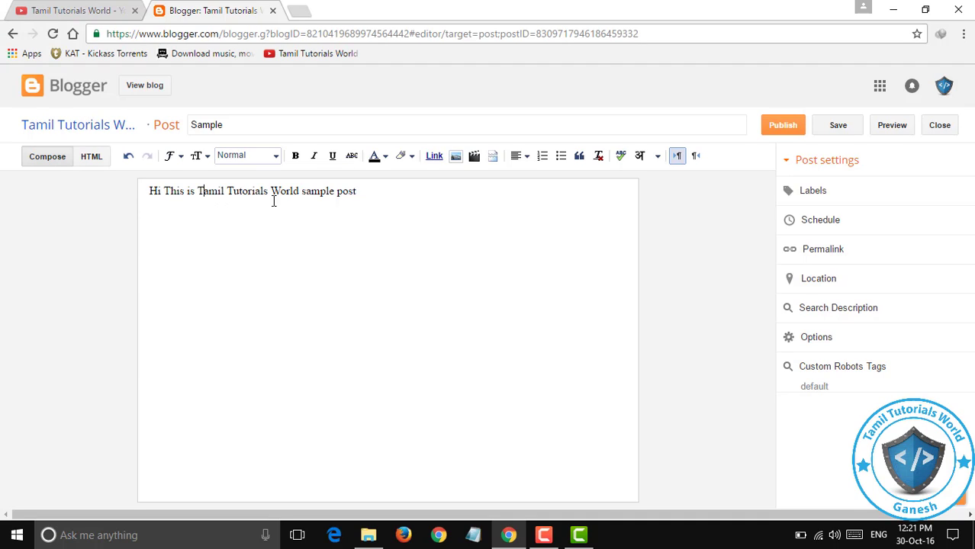
- Apply bold, italic and underline formatting to the whole body sentence
left_click_drag(357, 191, 144, 184)
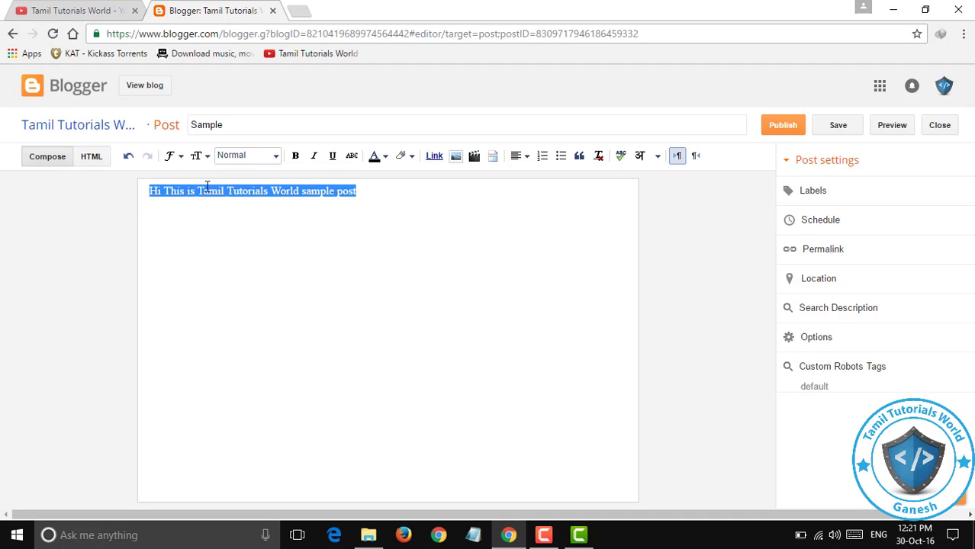
left_click(295, 156)
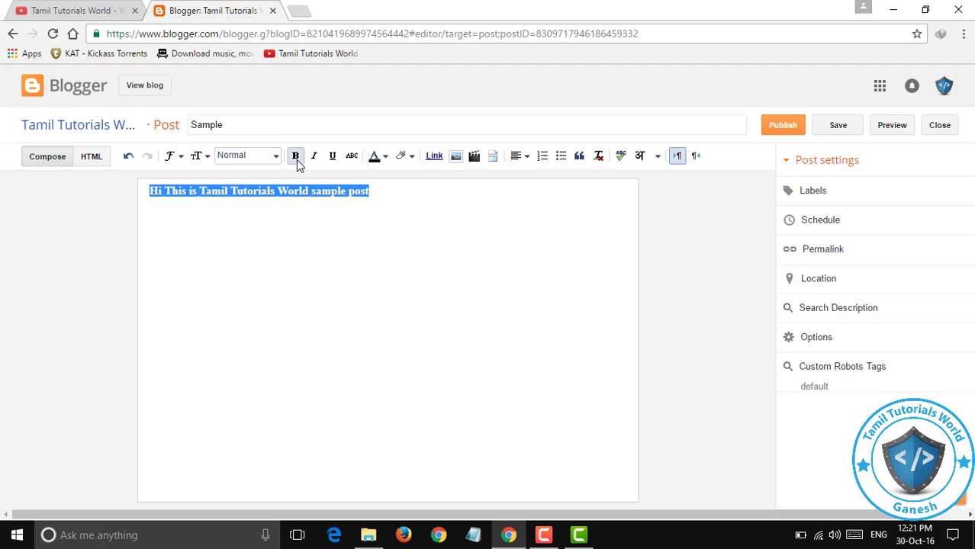
left_click(416, 189)
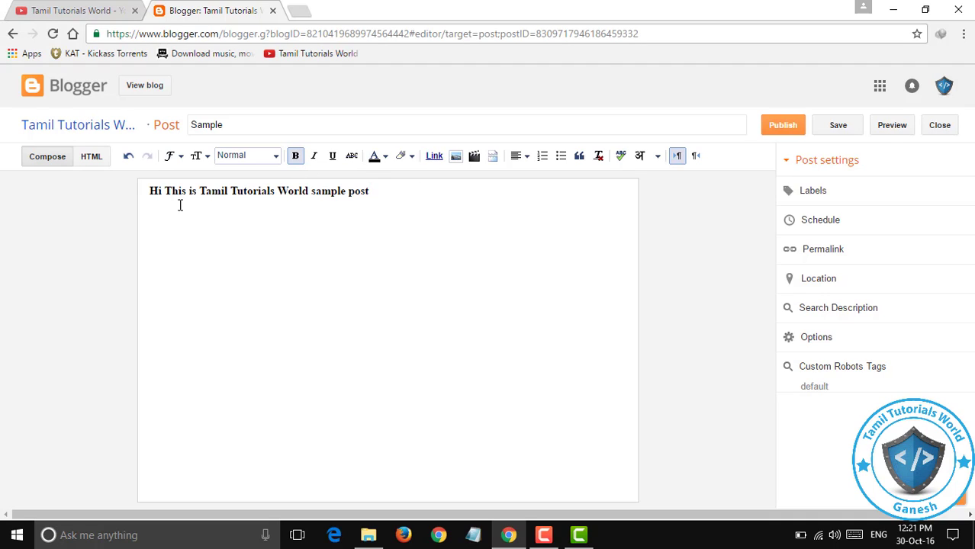
left_click_drag(381, 193, 126, 192)
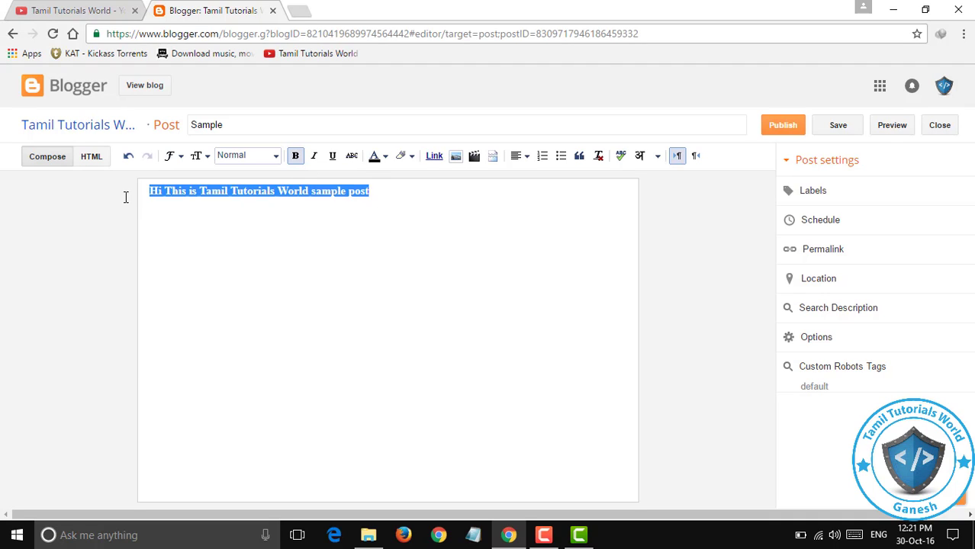
left_click(314, 155)
left_click(313, 263)
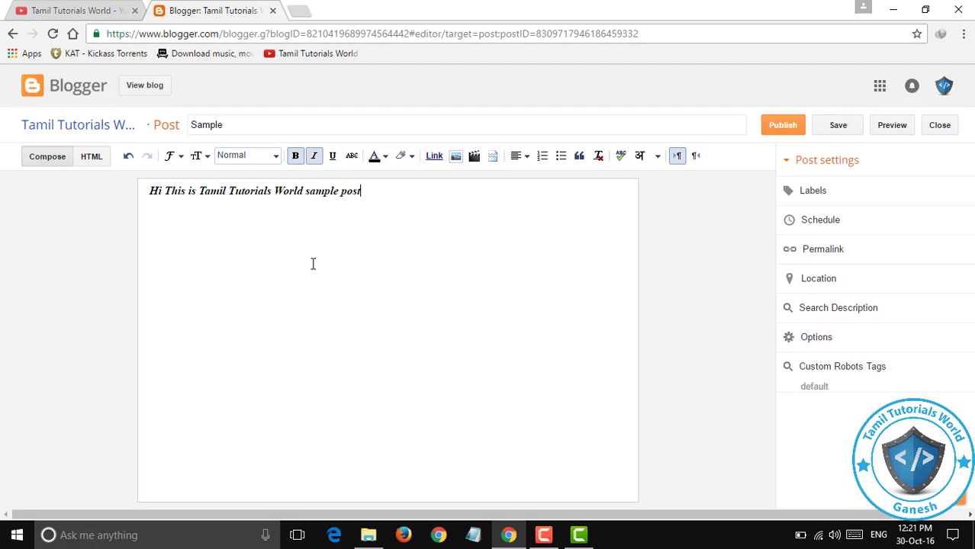
left_click_drag(373, 201, 129, 196)
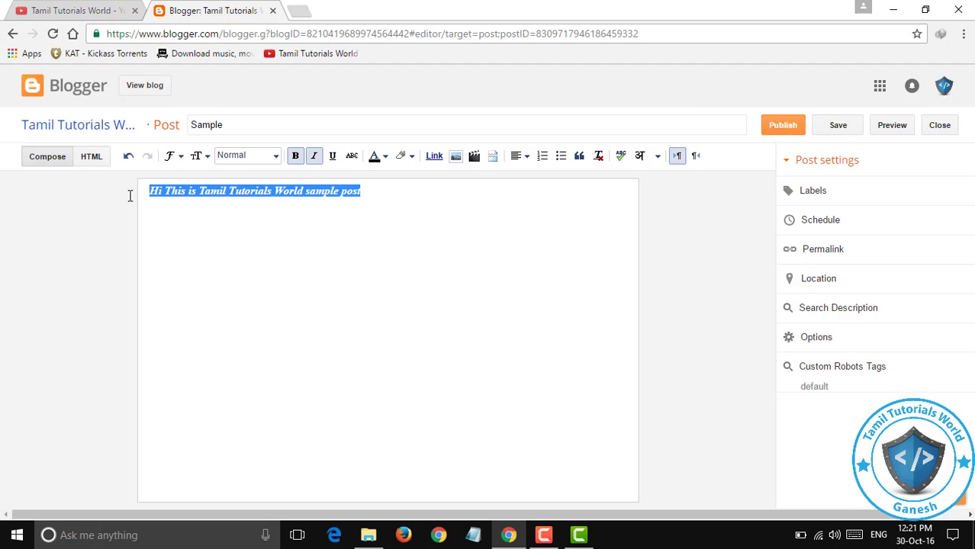
left_click(332, 157)
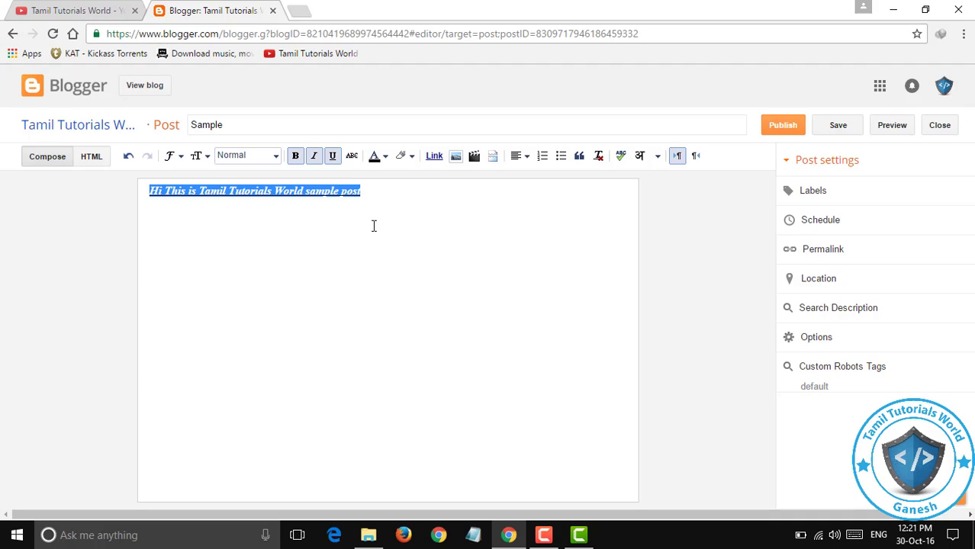
- Remove the underline, italic and bold formatting from the body sentence
left_click(333, 156)
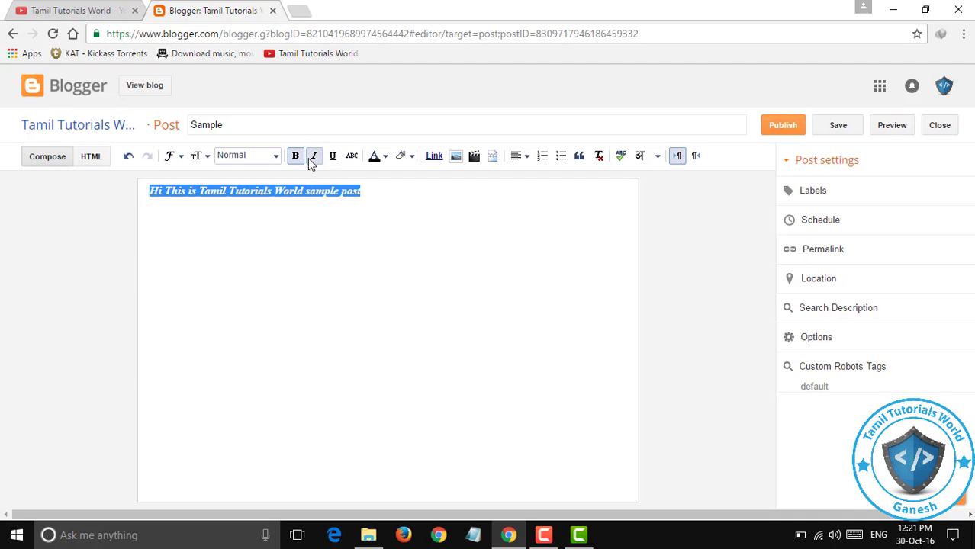
left_click(313, 156)
left_click(295, 156)
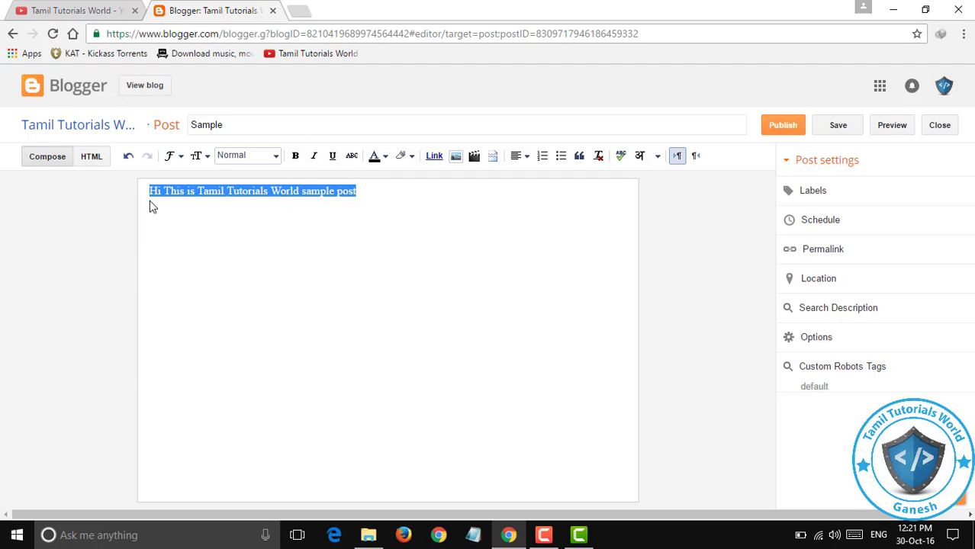
- Try centre and right alignment on the body sentence and return it to left alignment
left_click(522, 157)
left_click(534, 193)
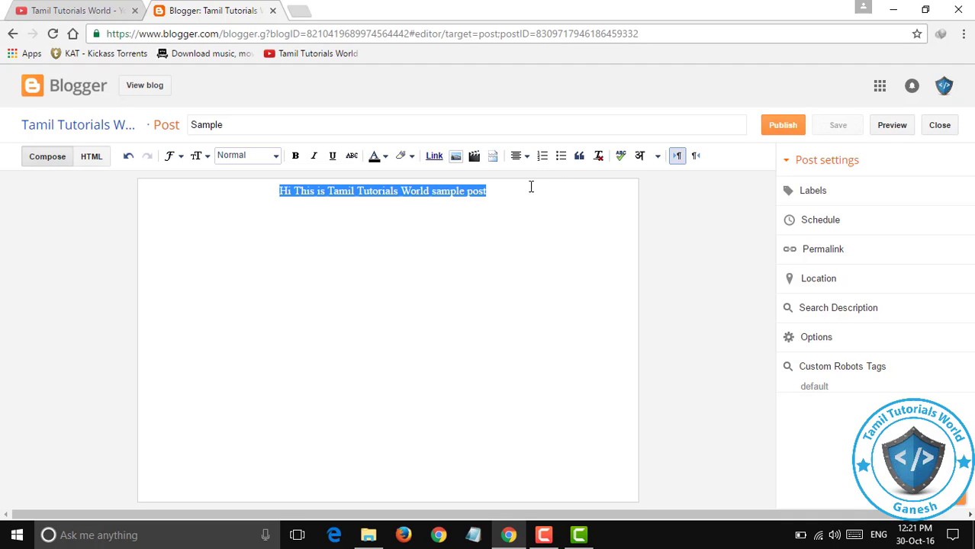
left_click(519, 156)
left_click(526, 211)
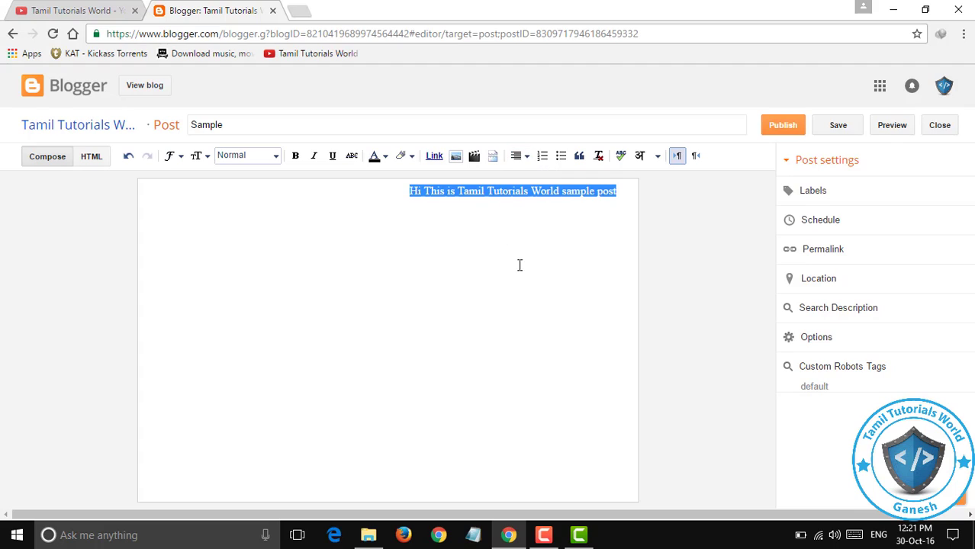
left_click(522, 157)
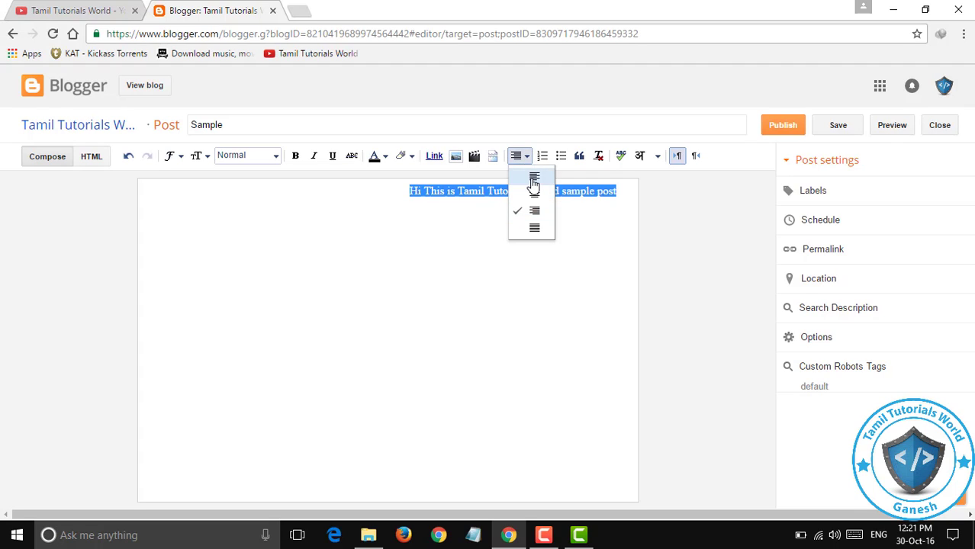
left_click(534, 177)
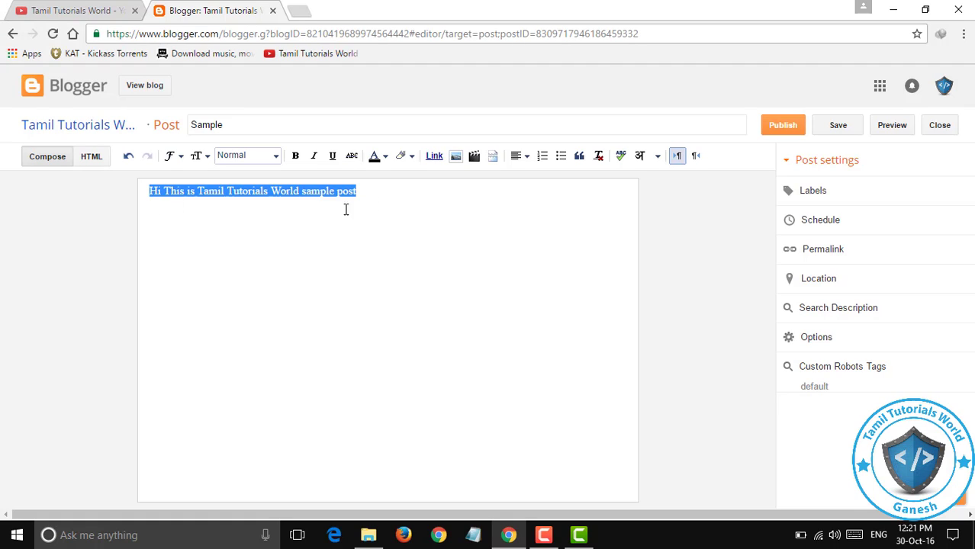
- Review the link options for the words "World sample post" and close them without adding a link
left_click(279, 199)
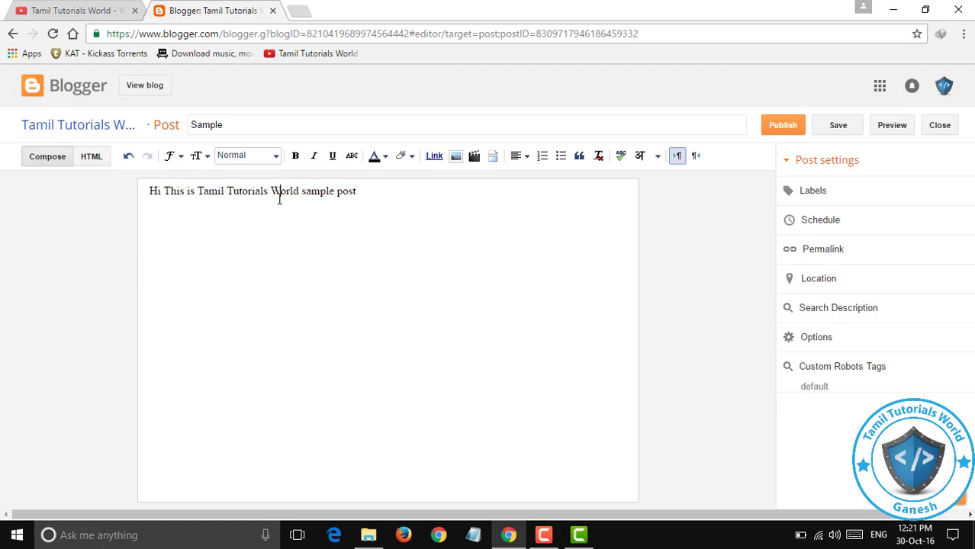
left_click_drag(364, 196, 270, 191)
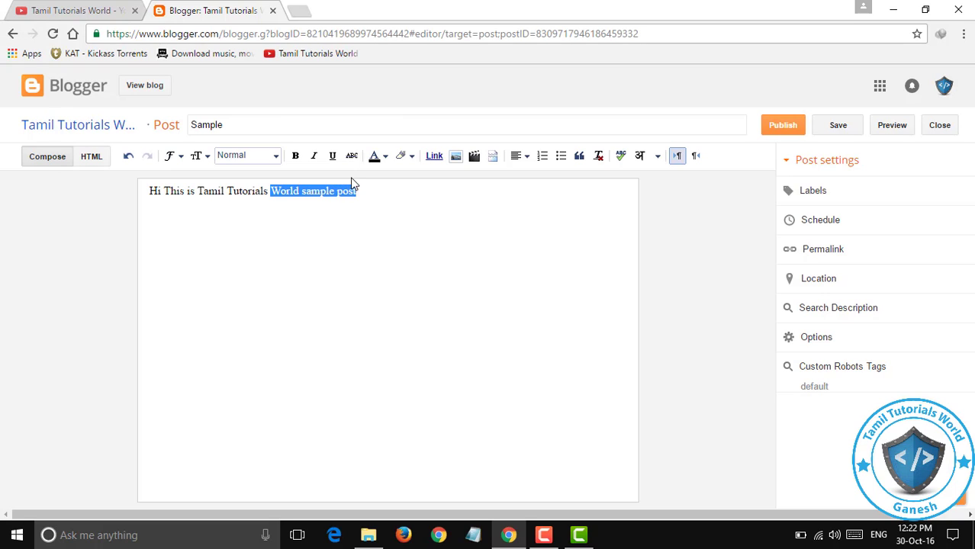
left_click(433, 157)
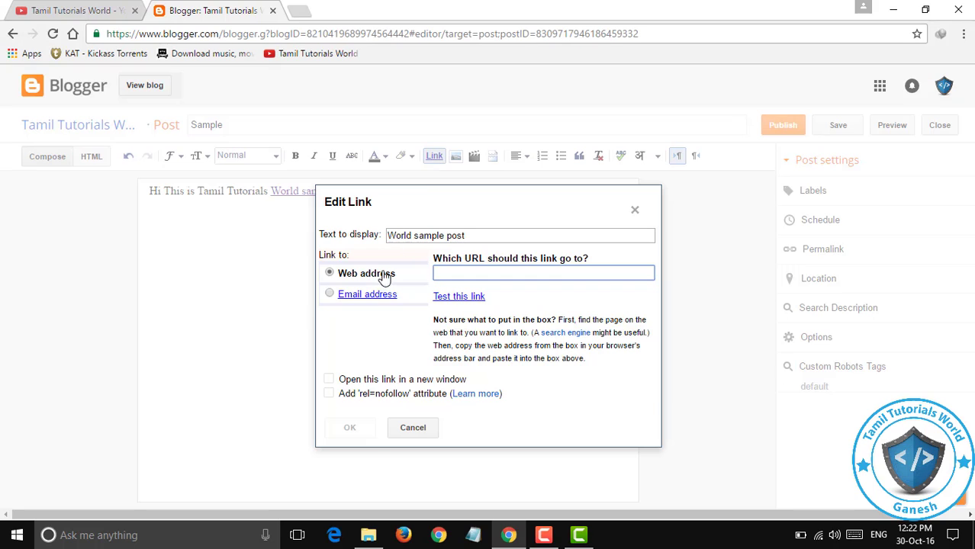
left_click_drag(464, 199, 428, 186)
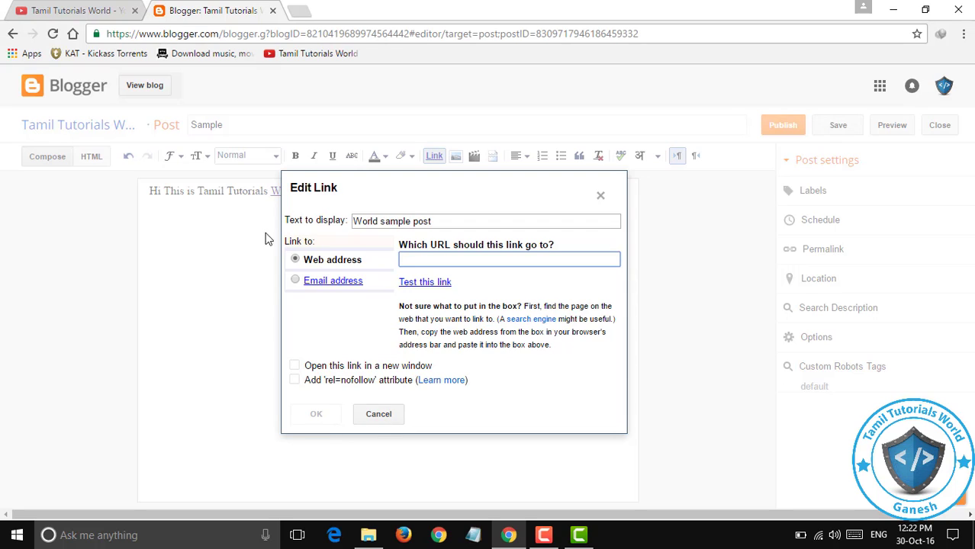
left_click(380, 414)
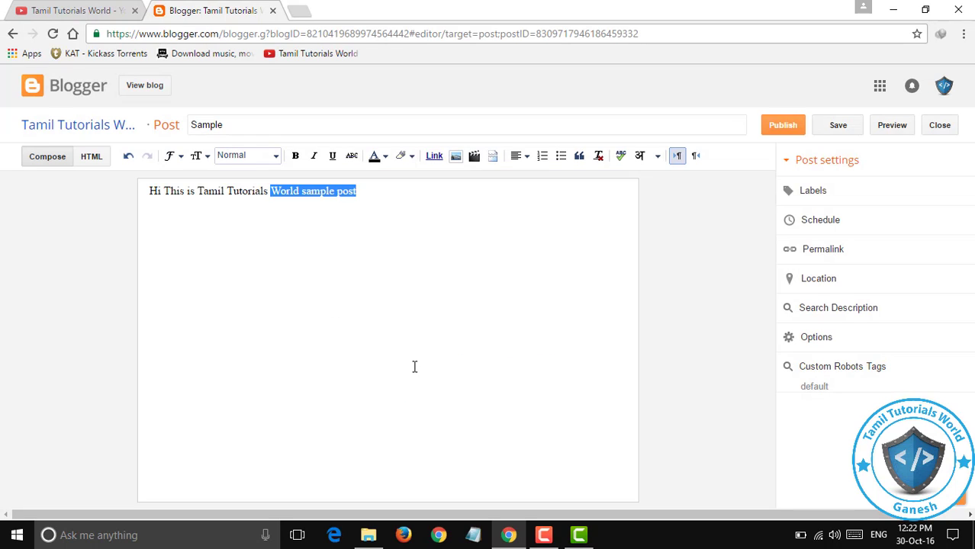
- Upload the blogger image from the Desktop and insert it into the post after the body sentence
left_click(406, 201)
left_click(460, 163)
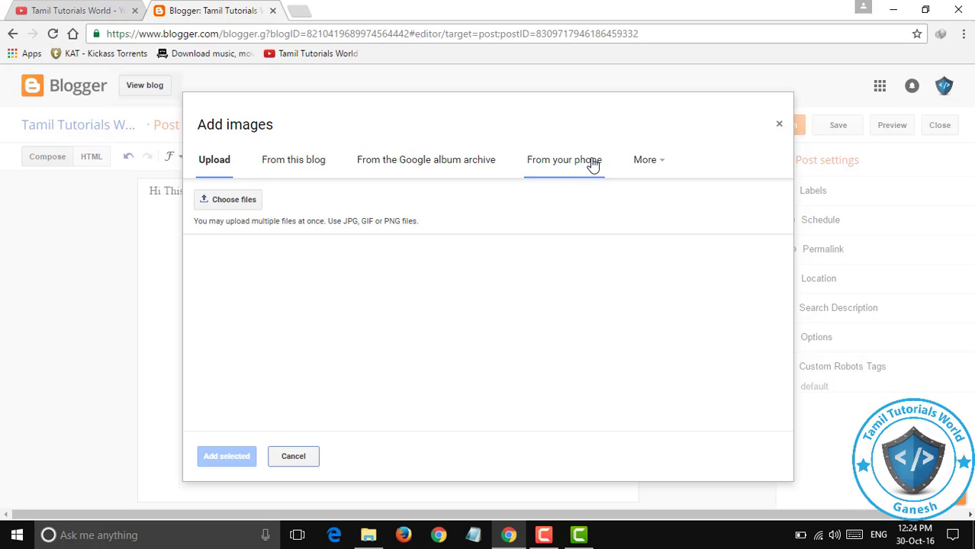
left_click(664, 161)
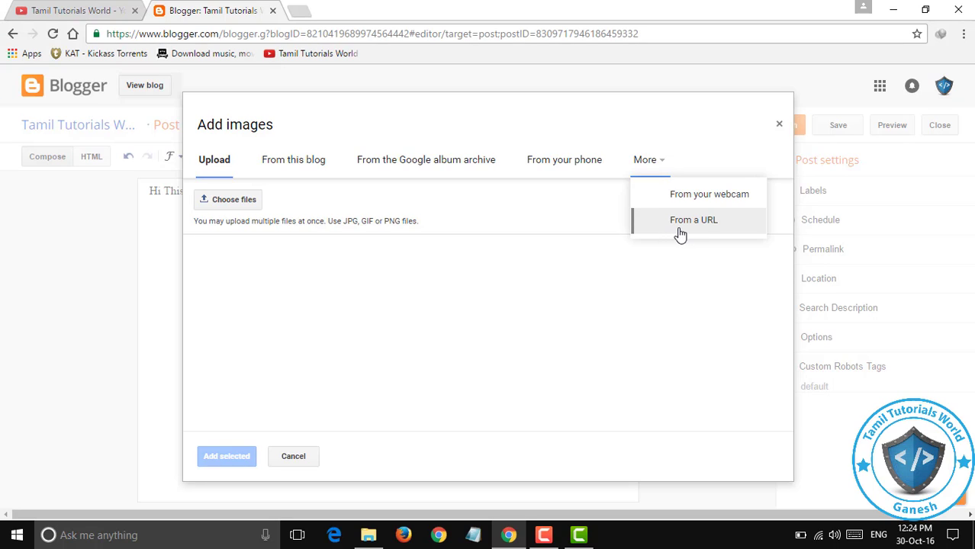
left_click(287, 264)
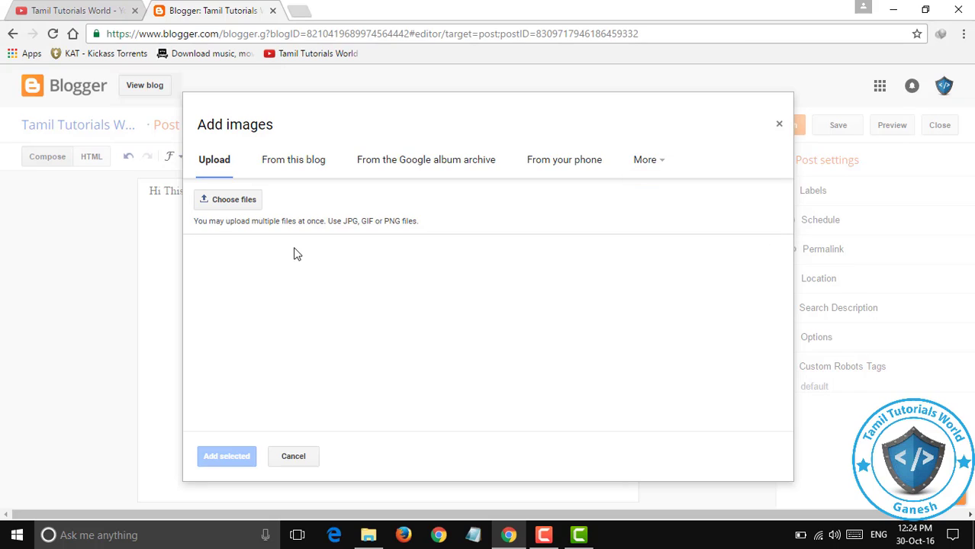
left_click(223, 207)
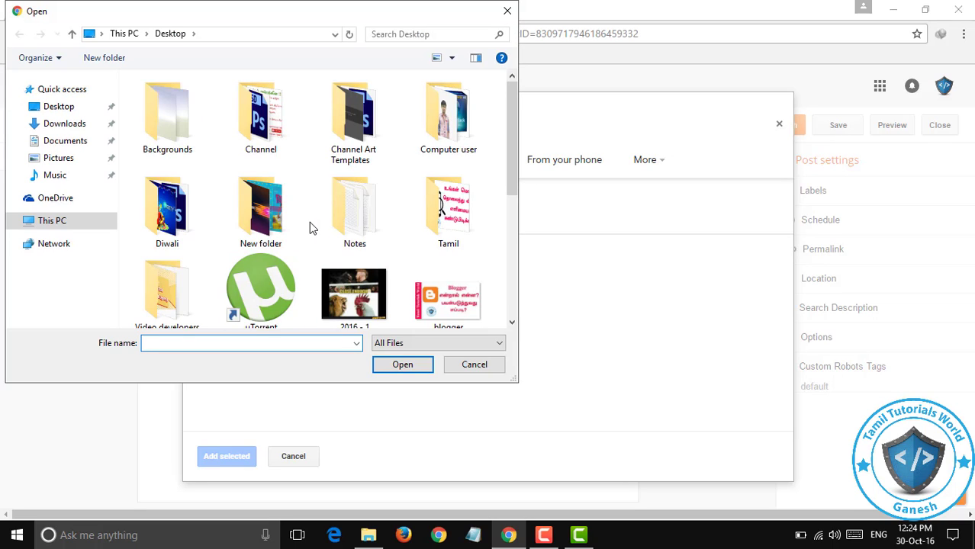
left_click(458, 302)
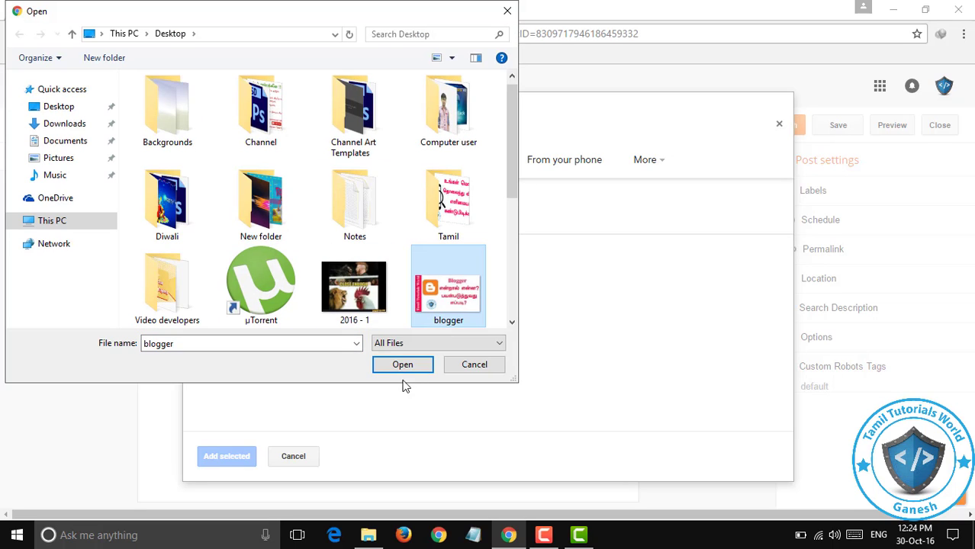
left_click(402, 365)
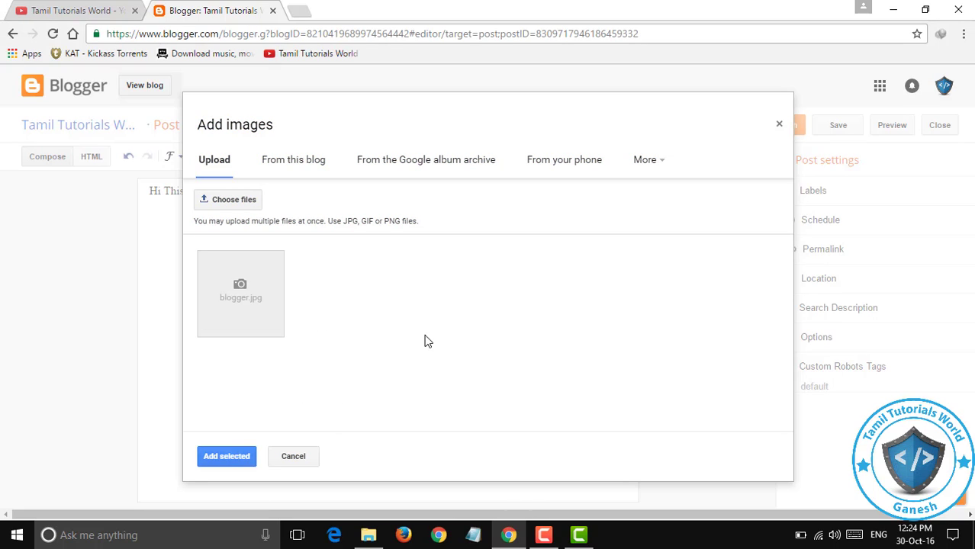
left_click(221, 456)
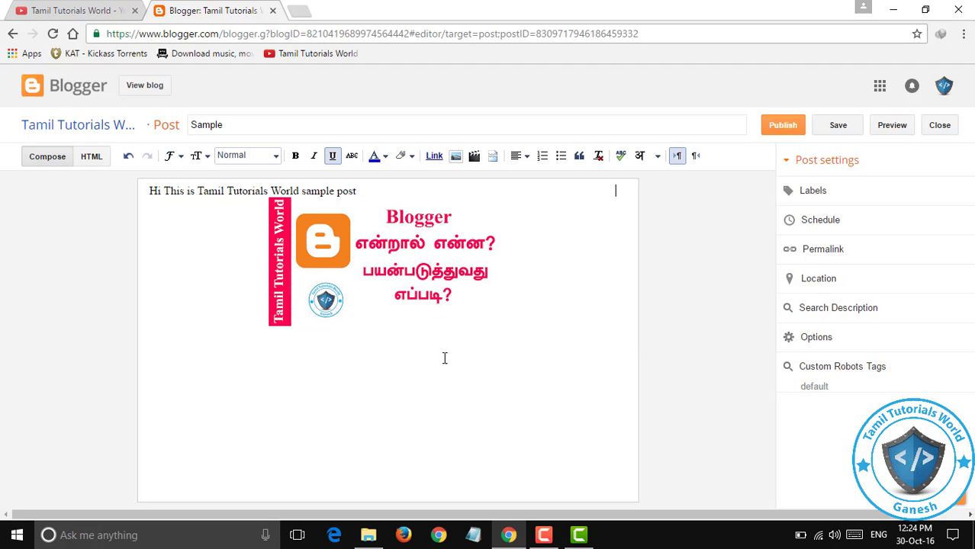
- Try the Small, Medium, Large and X-Large sizes on the inserted image and return it to Medium
left_click(372, 267)
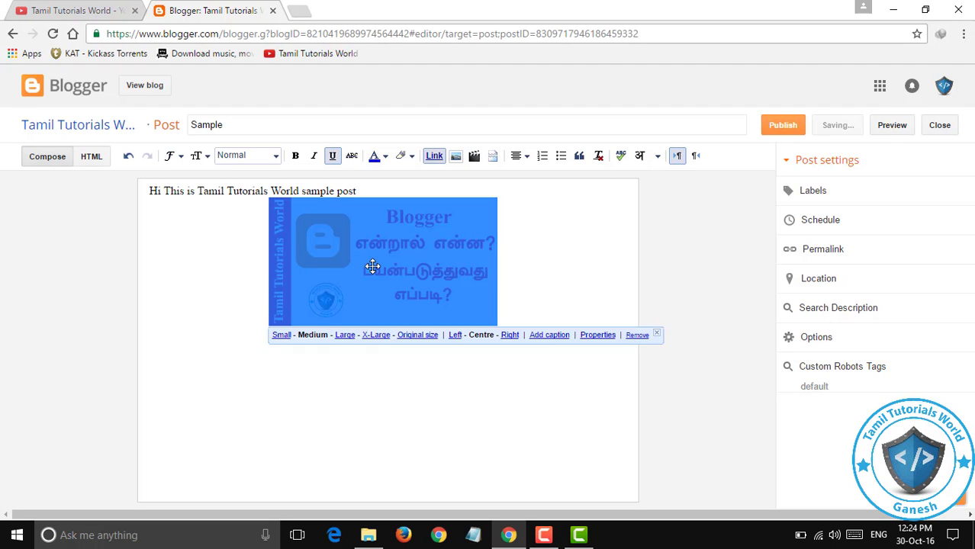
left_click(283, 337)
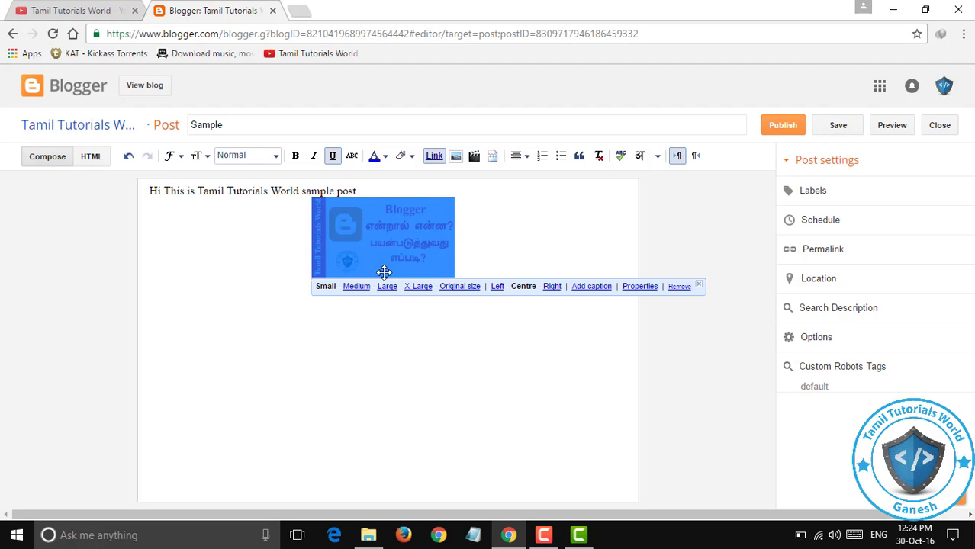
left_click(357, 287)
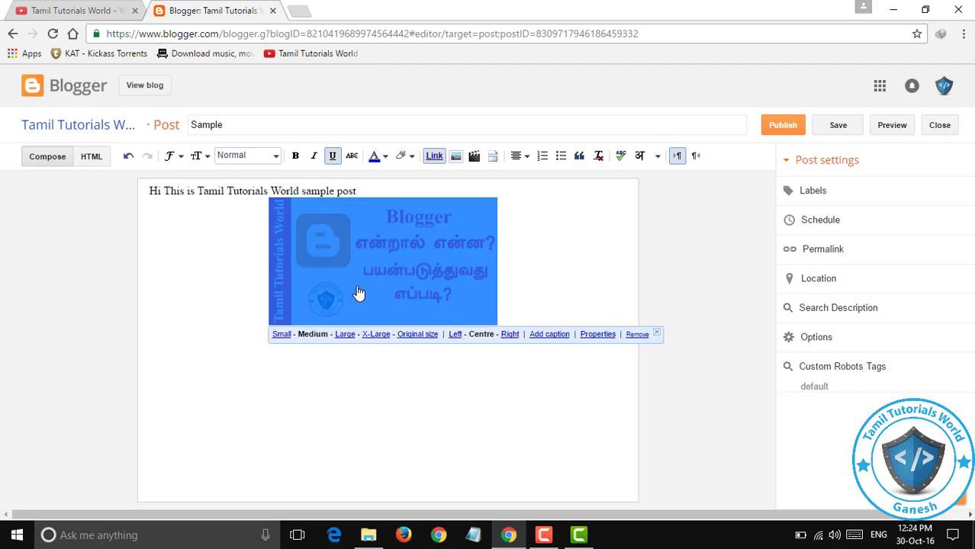
left_click(355, 335)
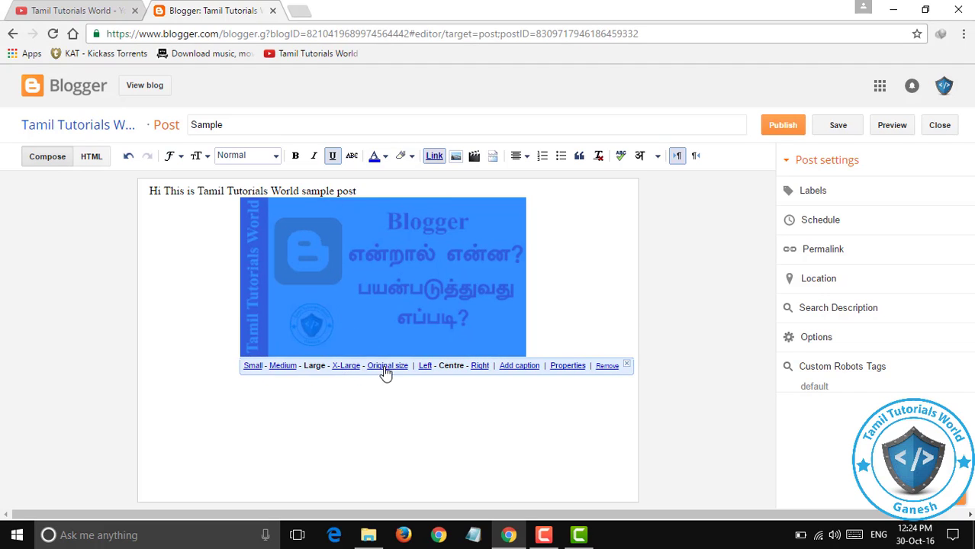
left_click(351, 365)
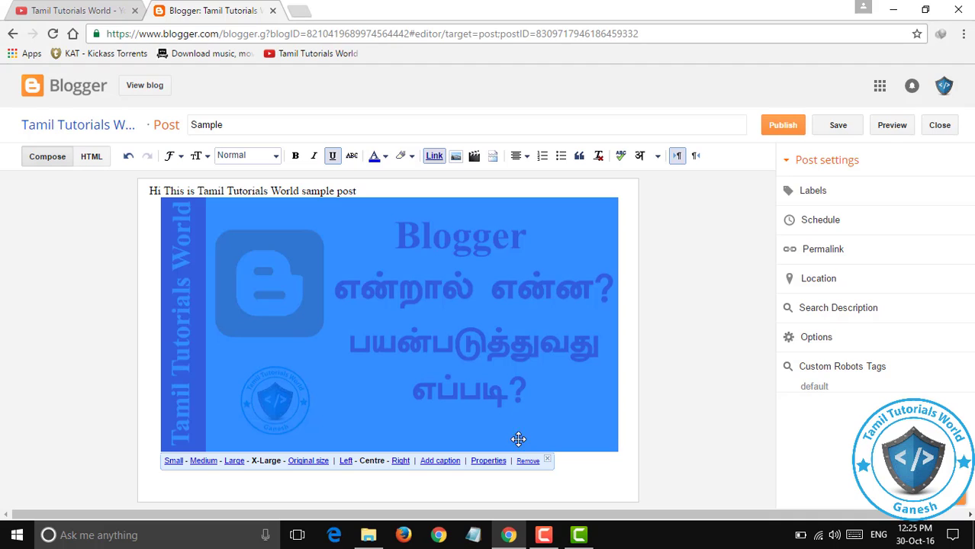
left_click(206, 463)
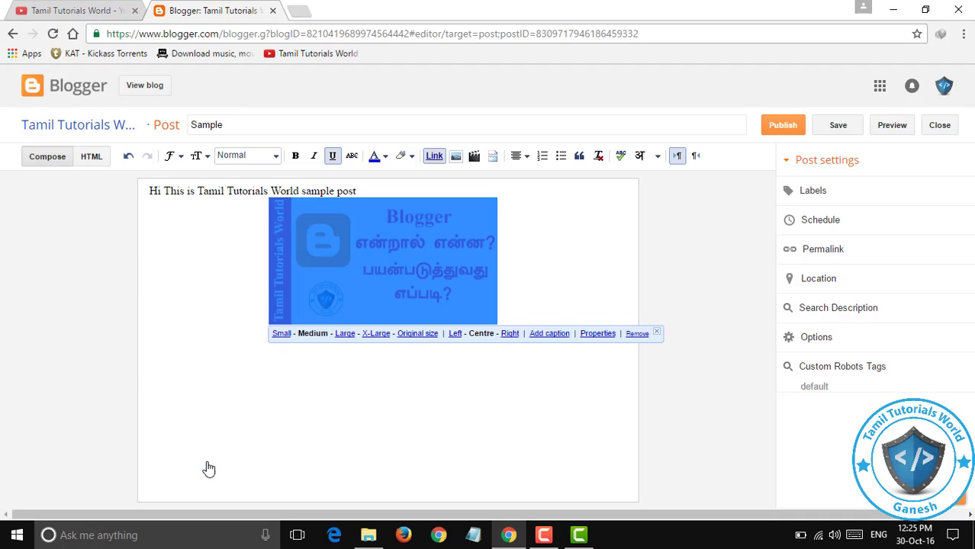
- Add two blank lines between the body sentence and the image
left_click(373, 190)
key("Return")
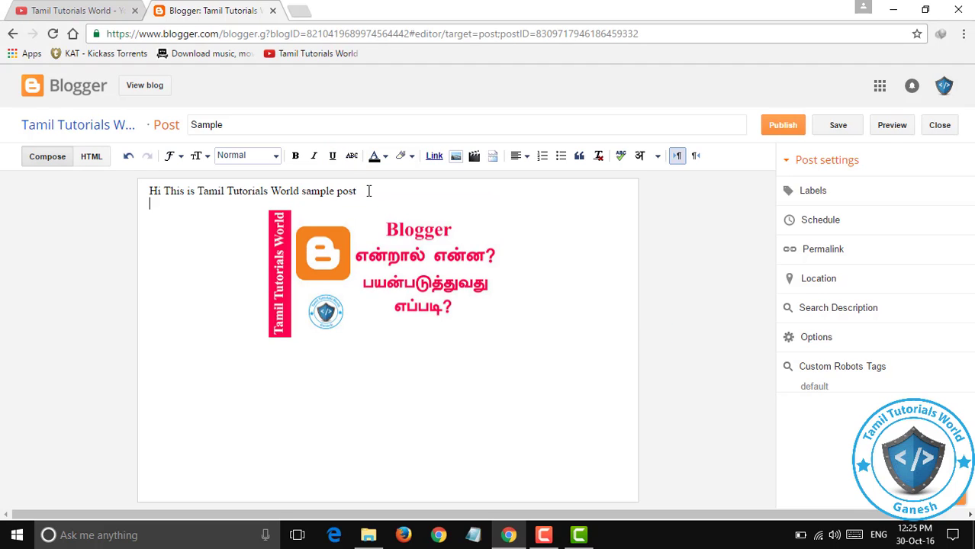
key("Return")
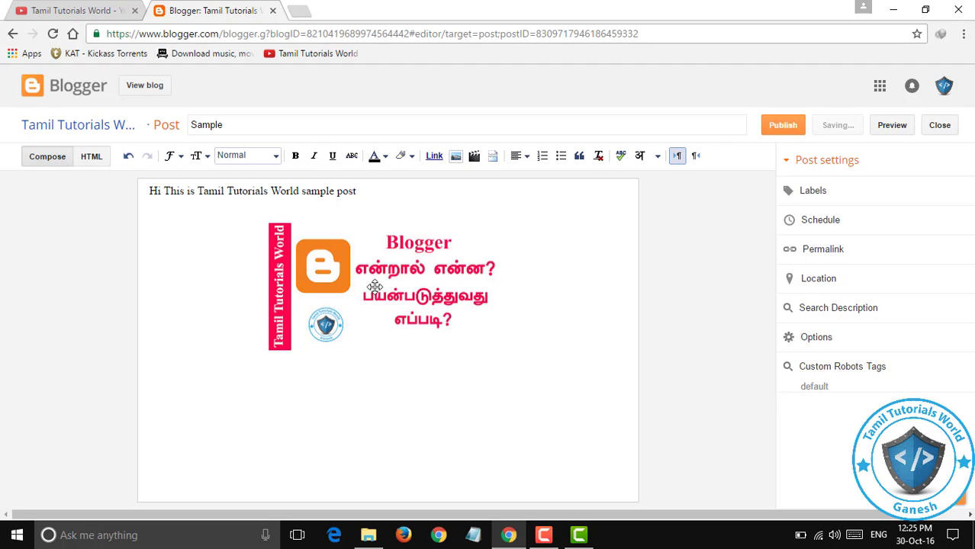
- Turn a numbered list and a bullet list on and off again on the blank line above the image
left_click(539, 163)
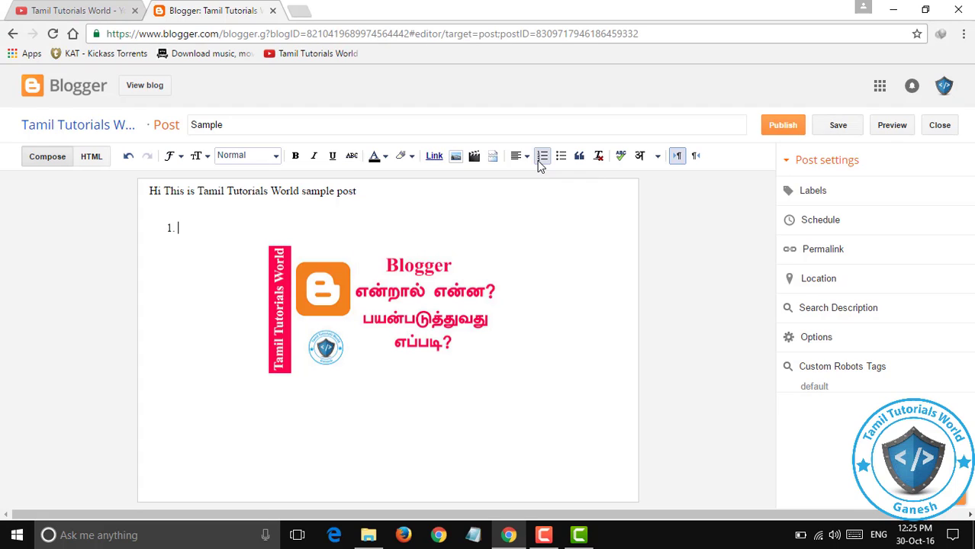
left_click(539, 162)
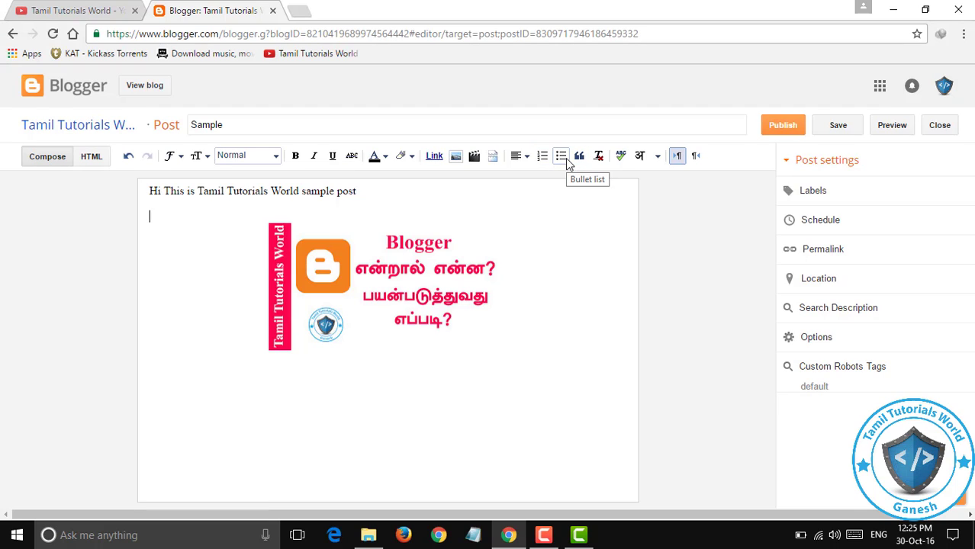
left_click(563, 157)
left_click(565, 157)
- Strike through the whole body sentence and remove the strikethrough again
left_click(403, 159)
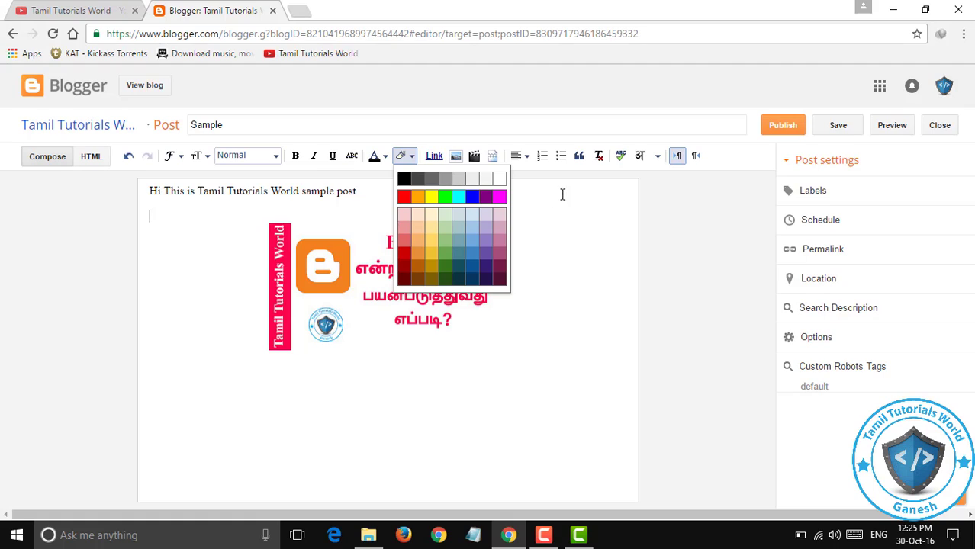
left_click(343, 173)
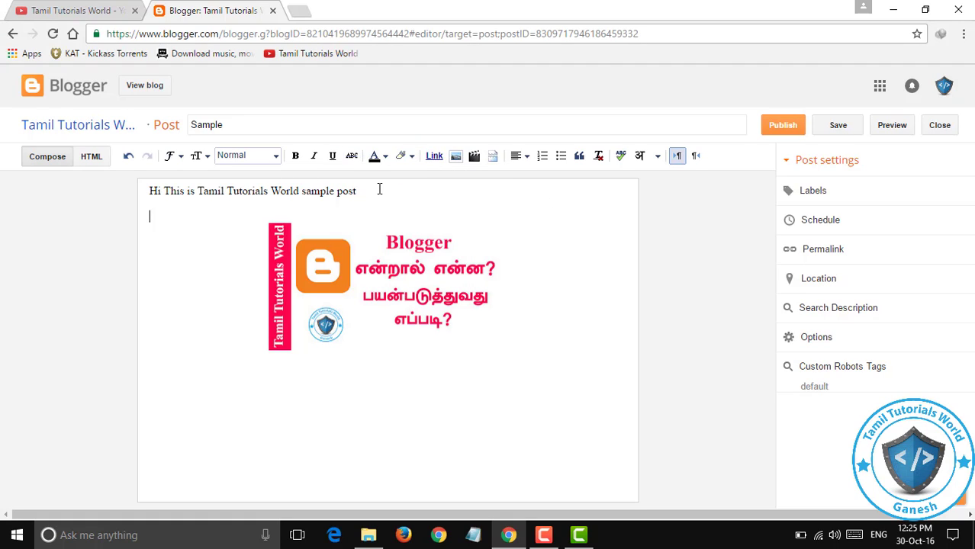
left_click_drag(379, 189, 175, 187)
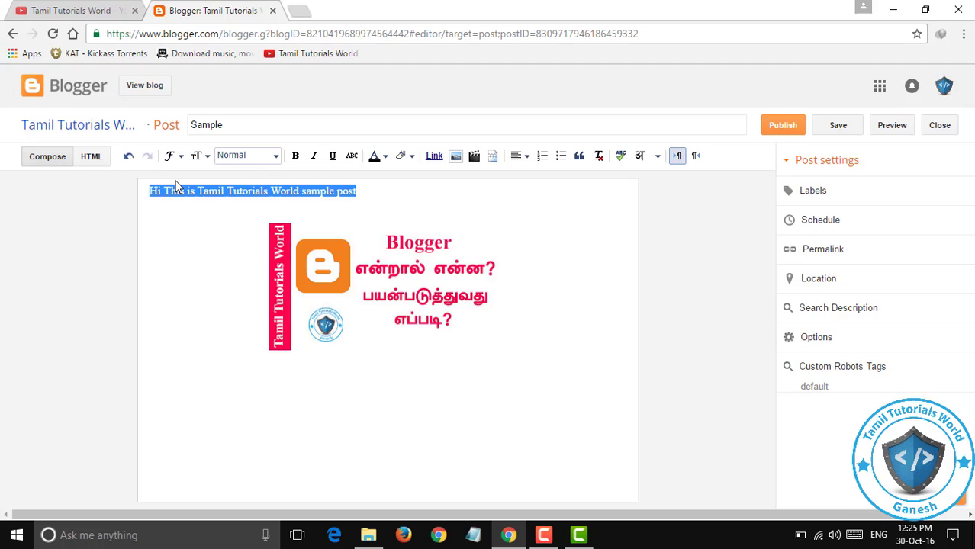
left_click(351, 155)
left_click(362, 193)
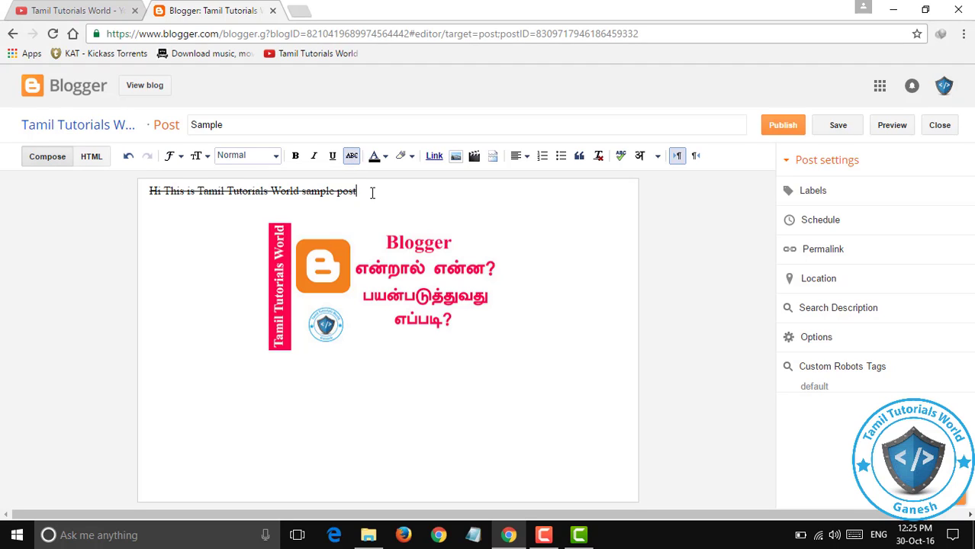
left_click_drag(372, 193, 104, 189)
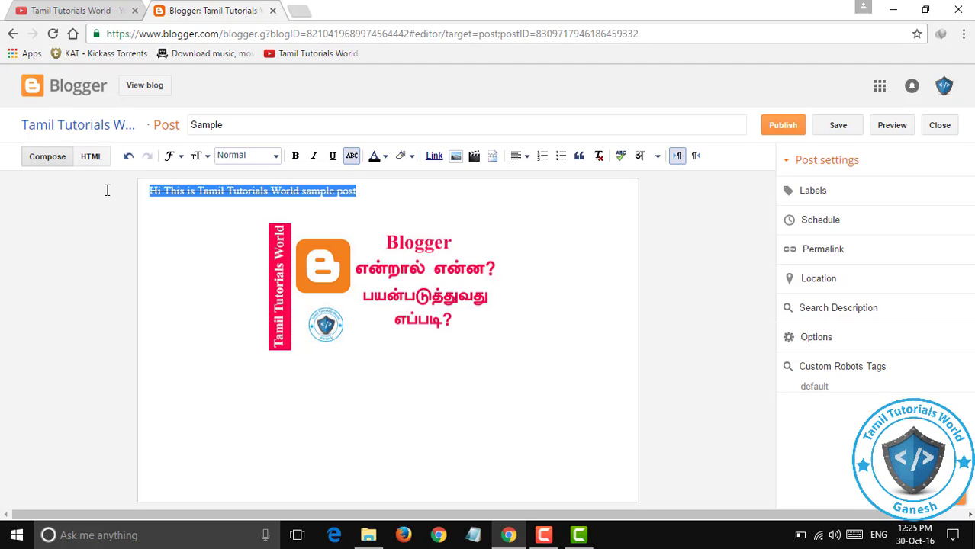
left_click(352, 155)
- Apply the Heading style to the whole body sentence
left_click(275, 157)
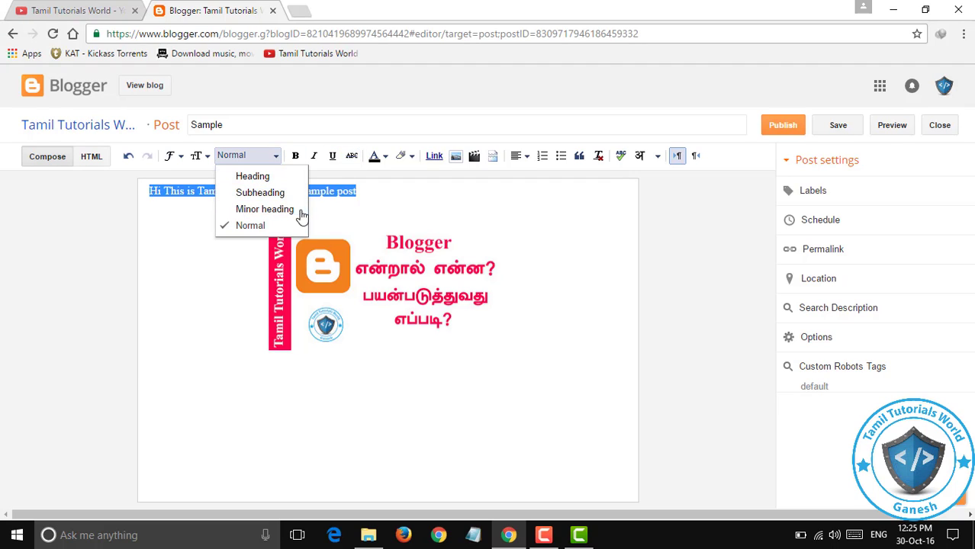
left_click(237, 212)
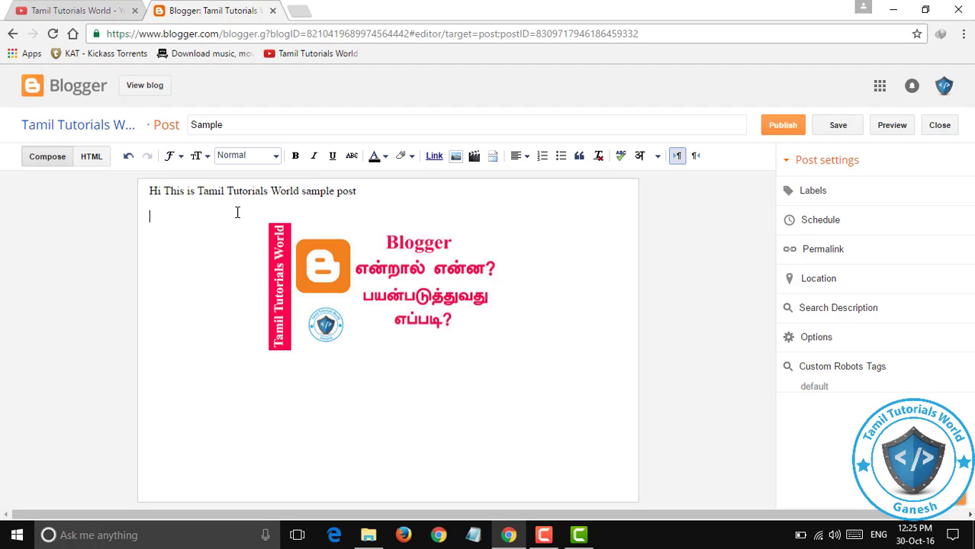
left_click_drag(385, 189, 124, 189)
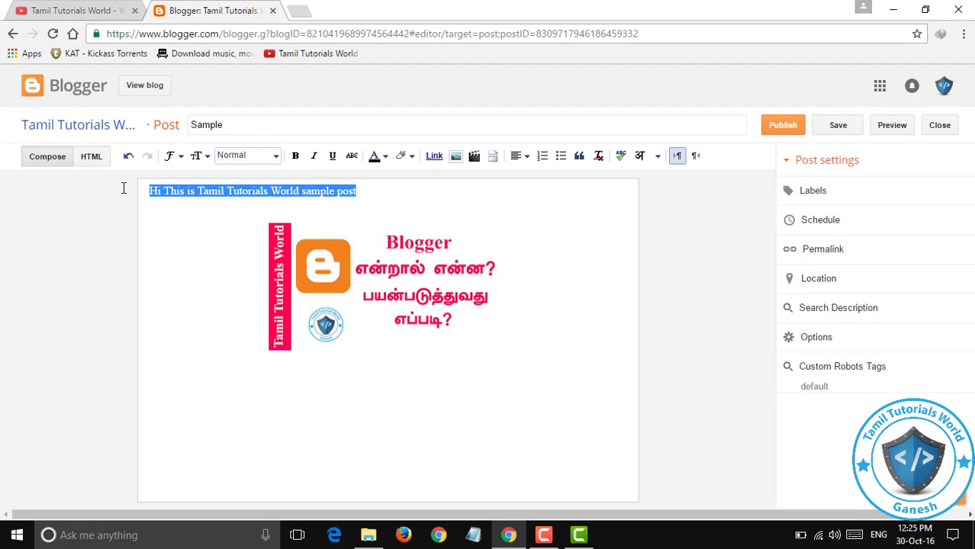
left_click(276, 156)
left_click(275, 176)
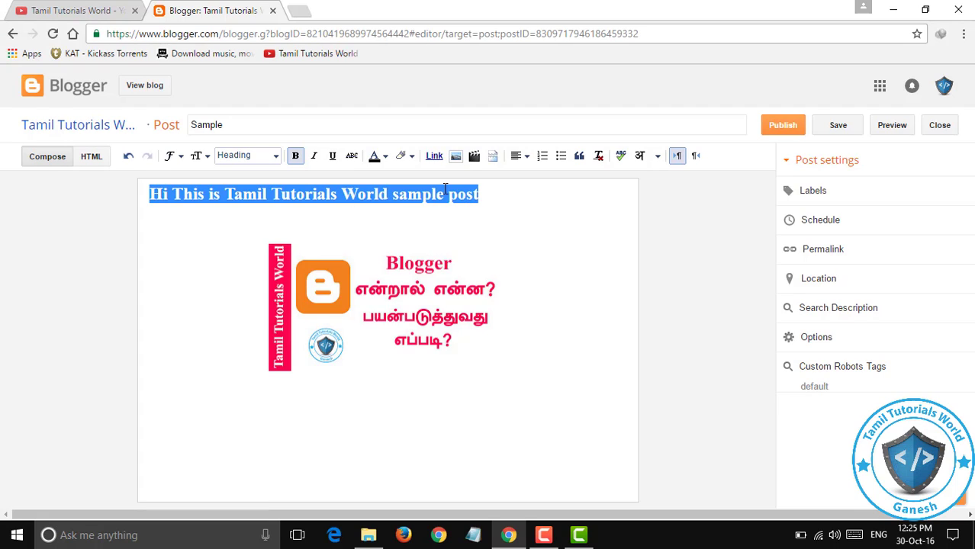
- Change the style of the selected body sentence to Subheading
left_click(275, 163)
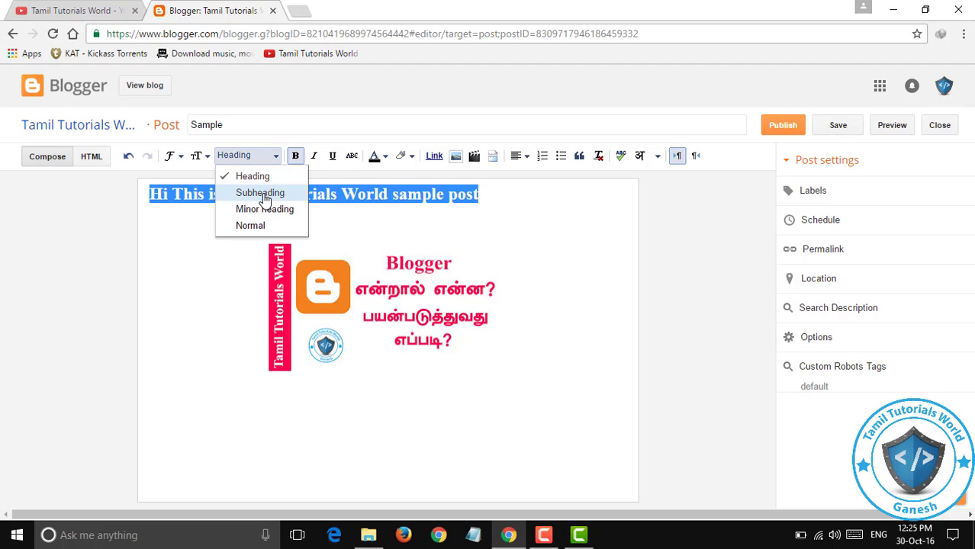
left_click(259, 192)
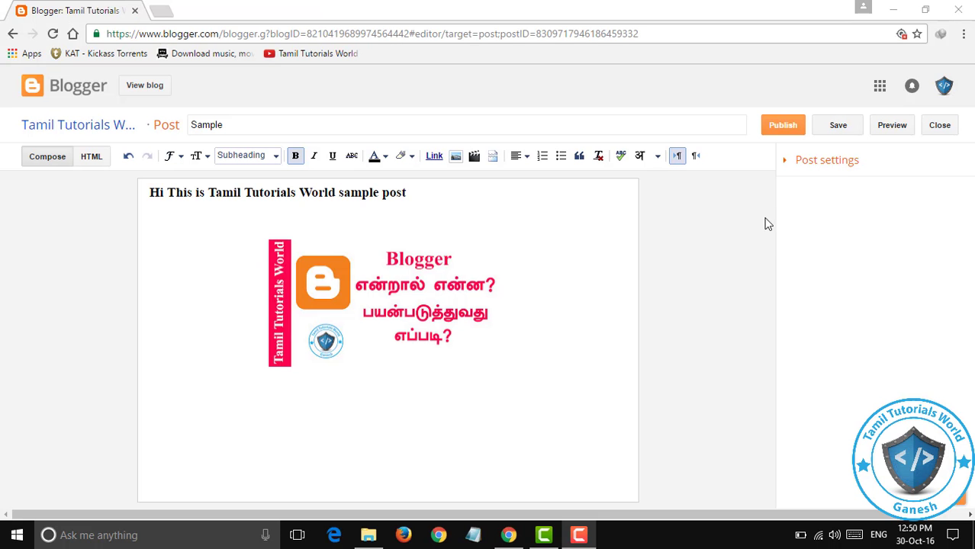
- Expand the post settings and look through the Labels, Schedule and Options sections
left_click(785, 165)
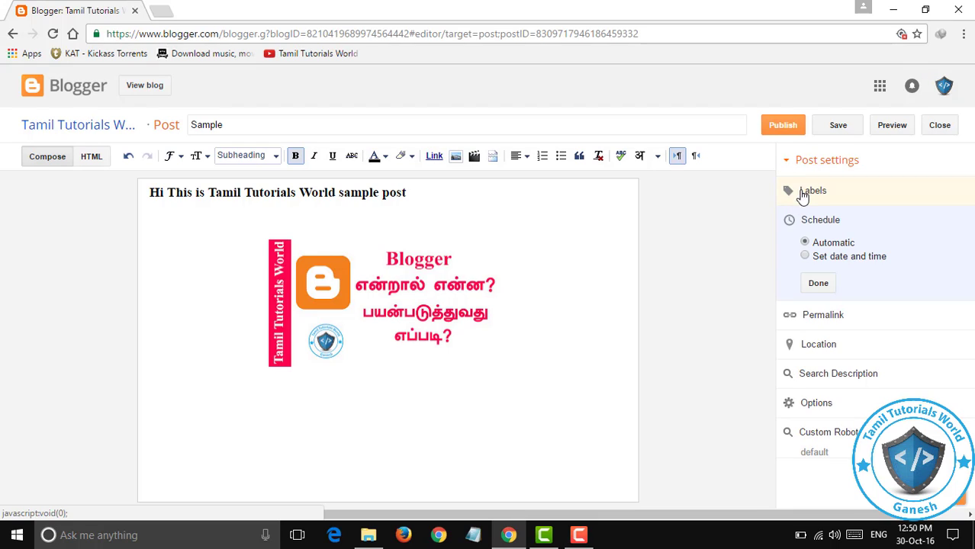
left_click(805, 192)
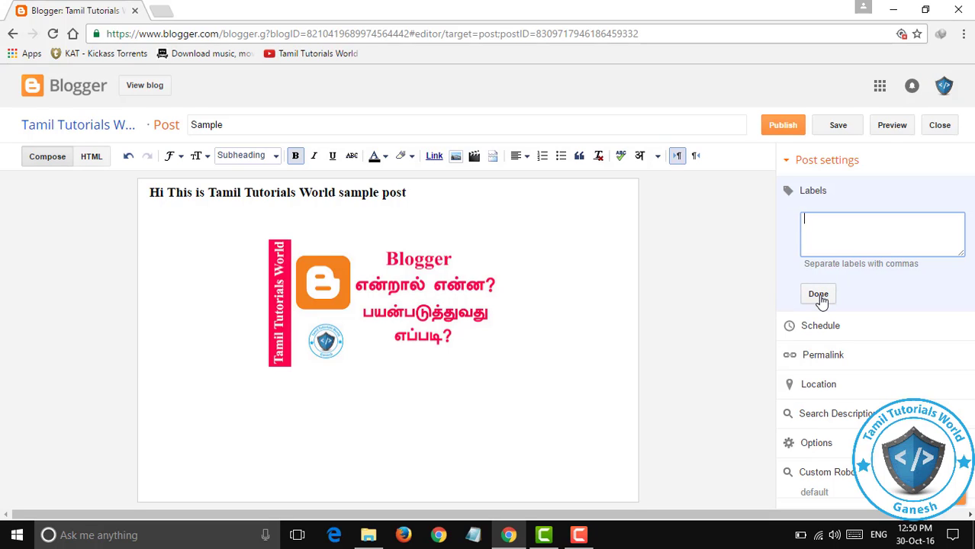
left_click(808, 332)
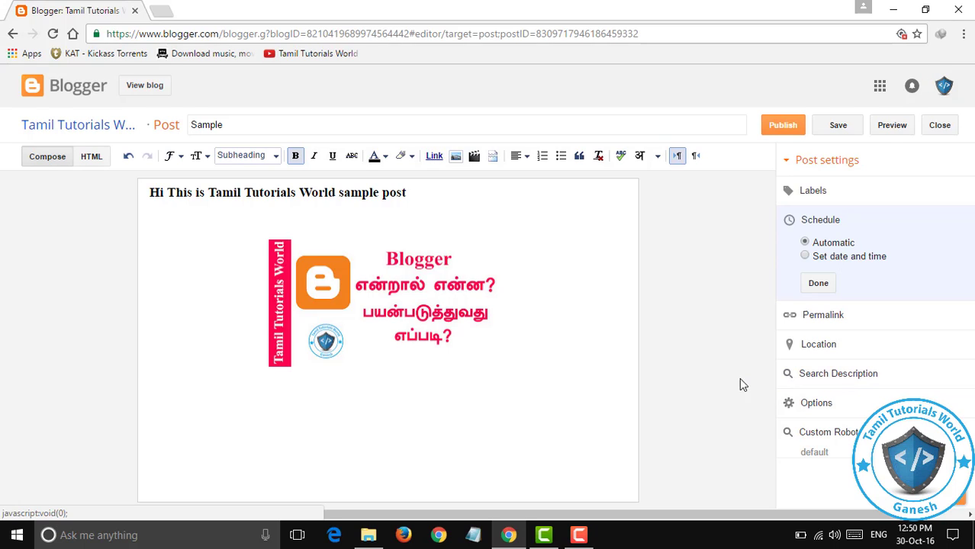
left_click(824, 404)
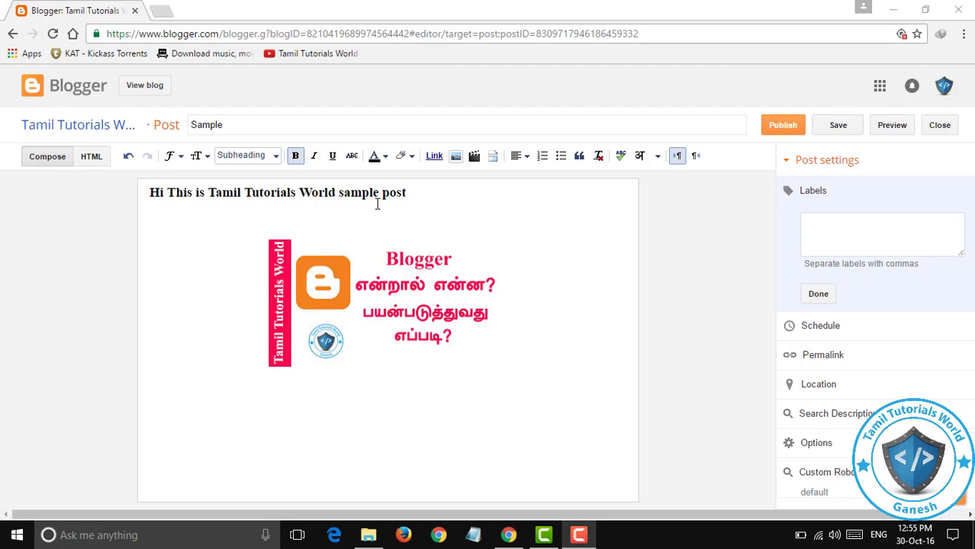
- Preview the Sample post, close the preview and publish the post
left_click(891, 125)
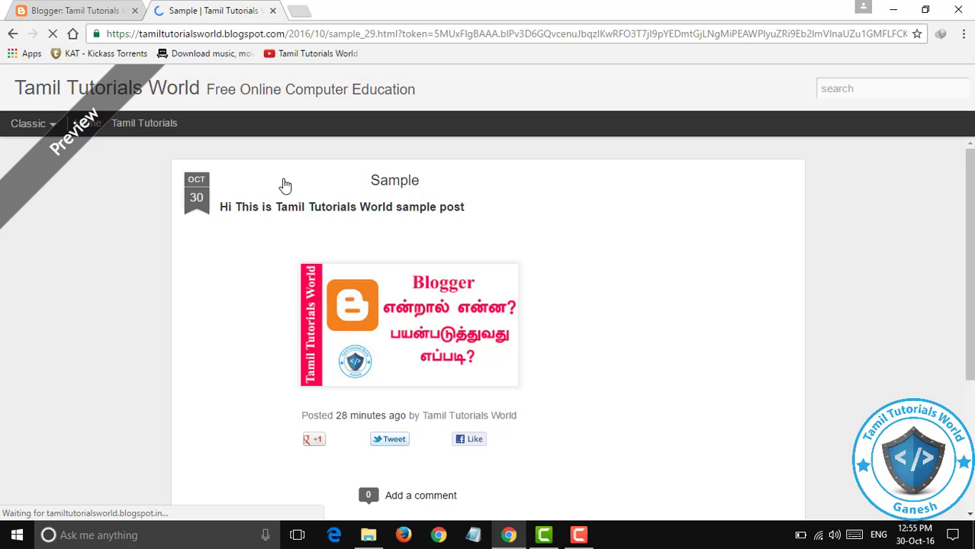
left_click(272, 10)
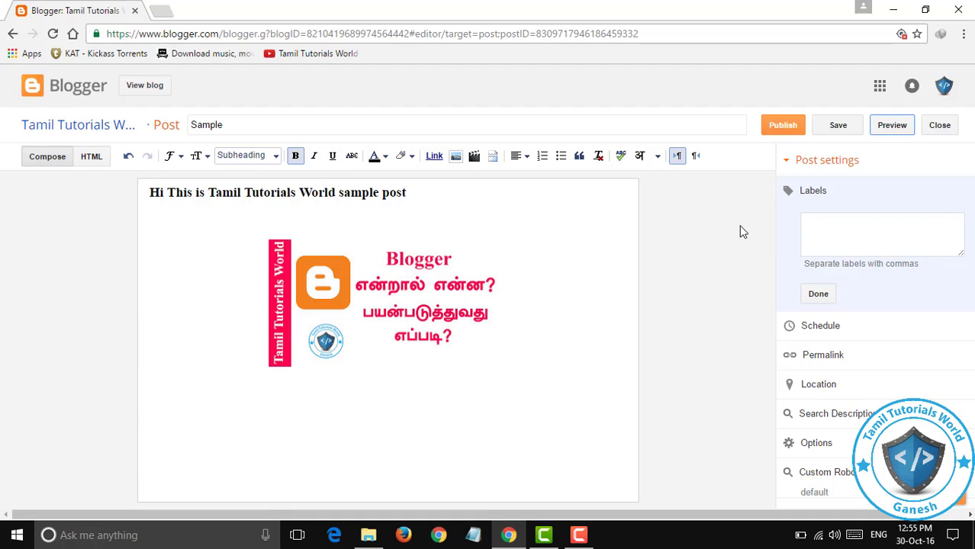
left_click(786, 129)
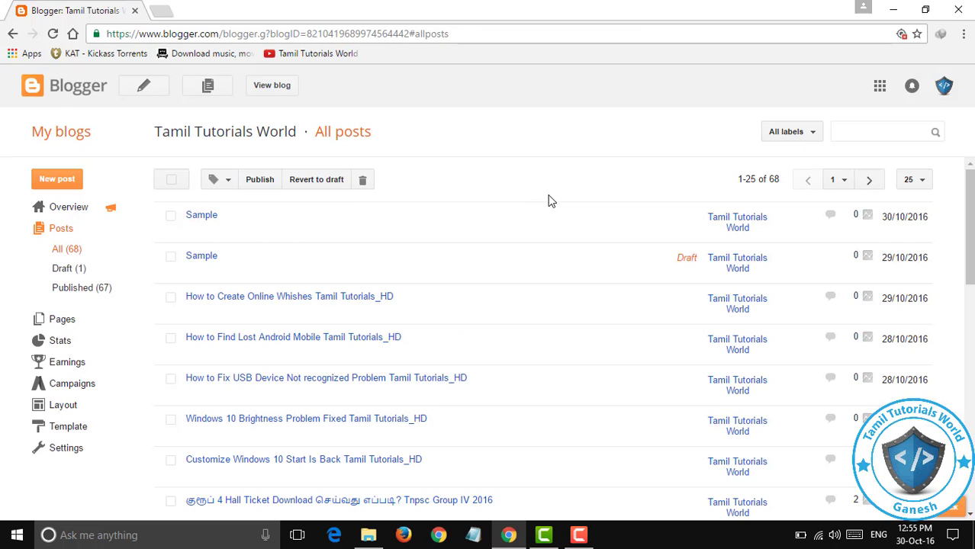
- Open the published Sample post for editing and return to the list of all posts
left_click(217, 256)
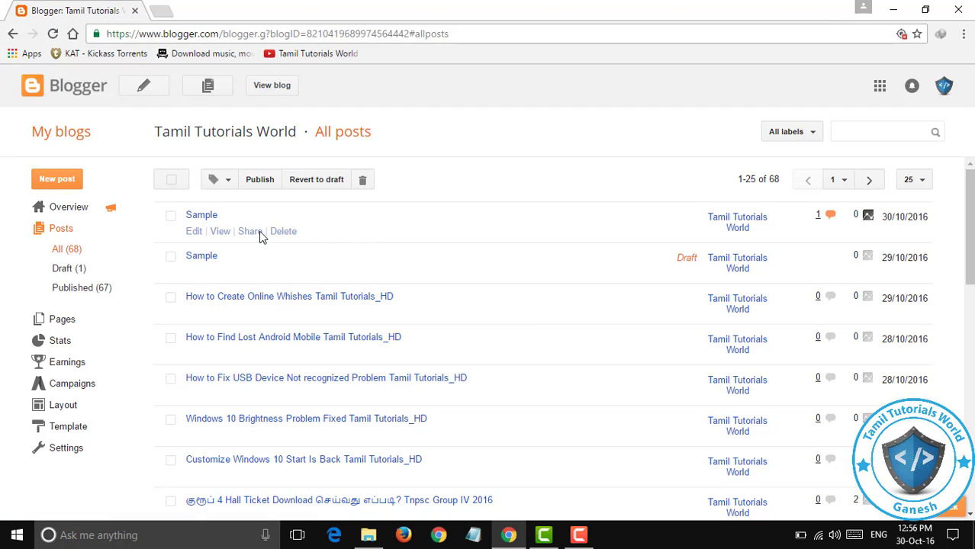
left_click(196, 235)
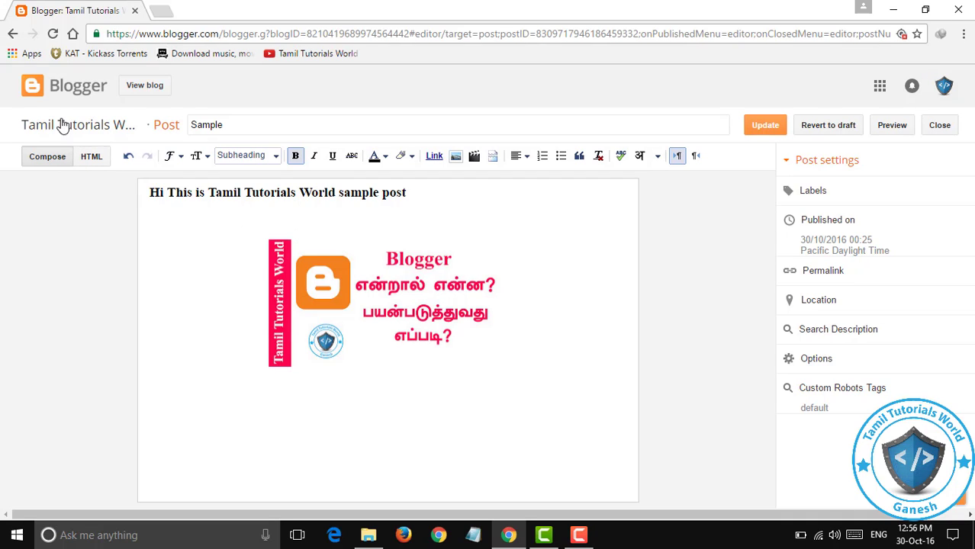
left_click(13, 34)
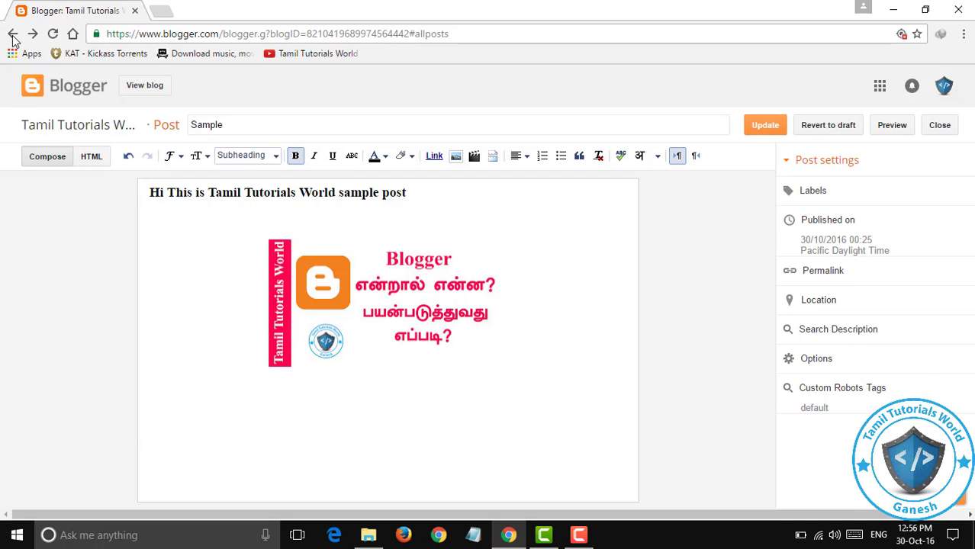
- Delete both posts titled Sample, the published one and the draft, from the list of posts
mouse_move(219, 238)
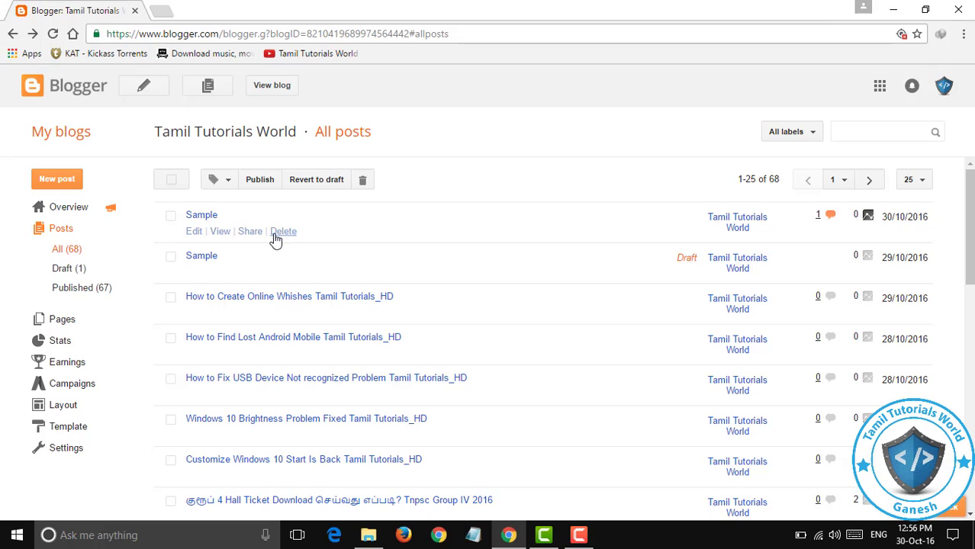
left_click(170, 217)
left_click(229, 260)
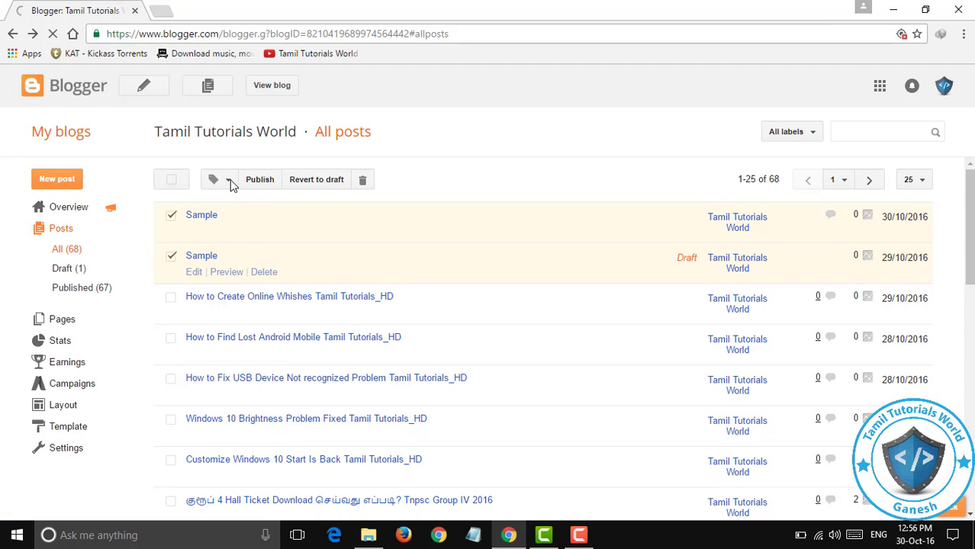
left_click(362, 183)
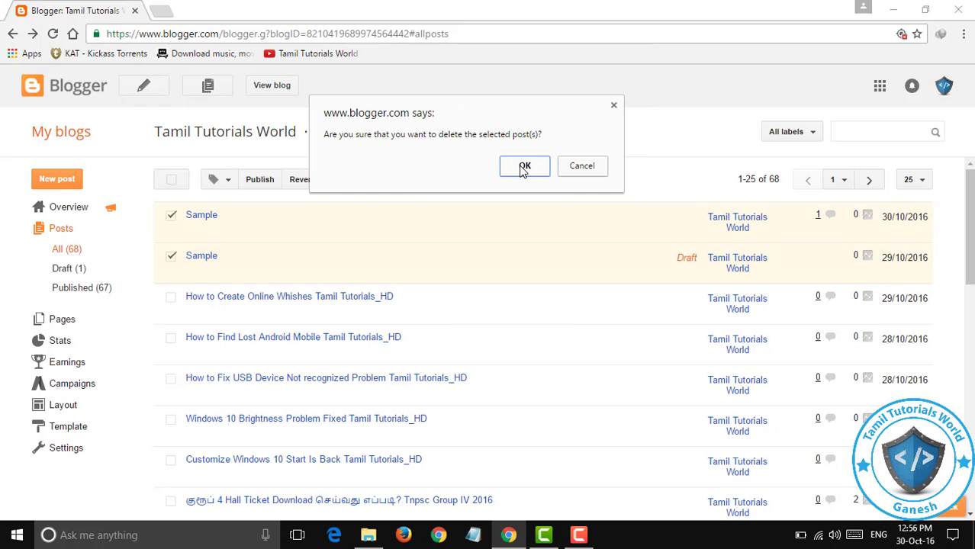
left_click(524, 167)
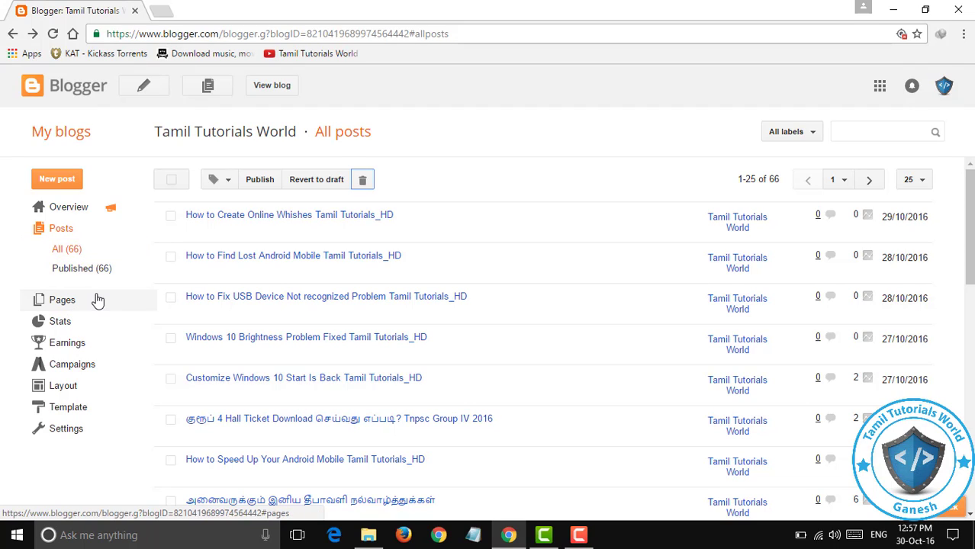
- View the blog's list of pages and look through its overview statistics
left_click(63, 300)
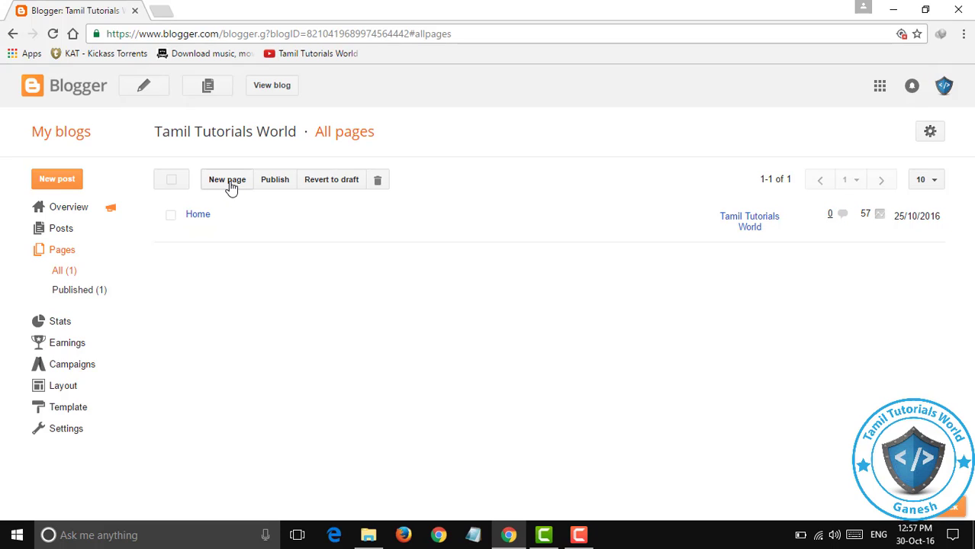
left_click(84, 327)
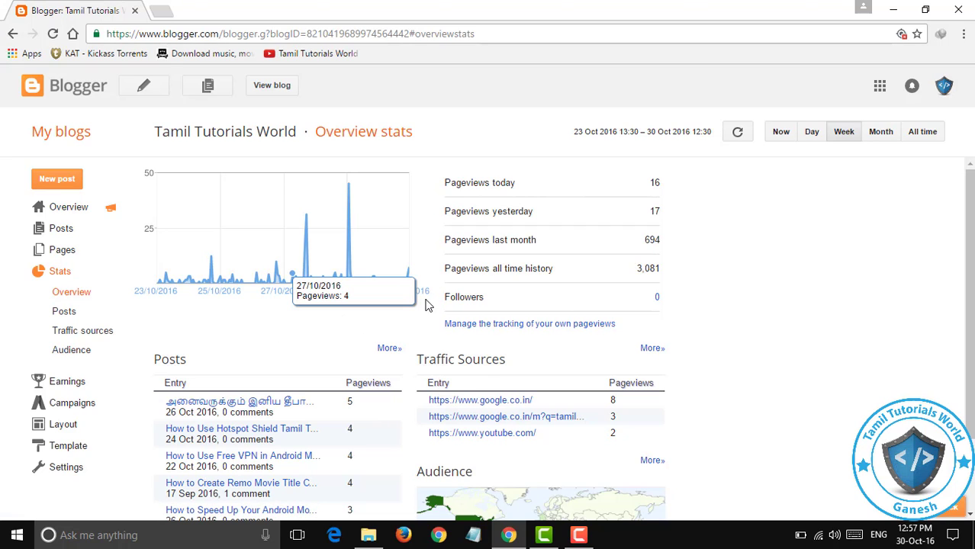
scroll(963, 220, "down", 2)
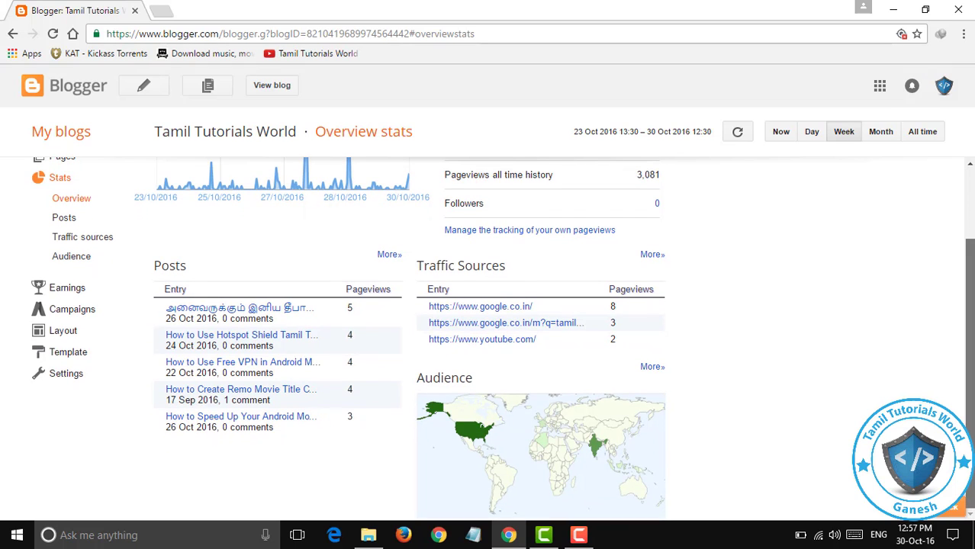
scroll(803, 266, "up", 2)
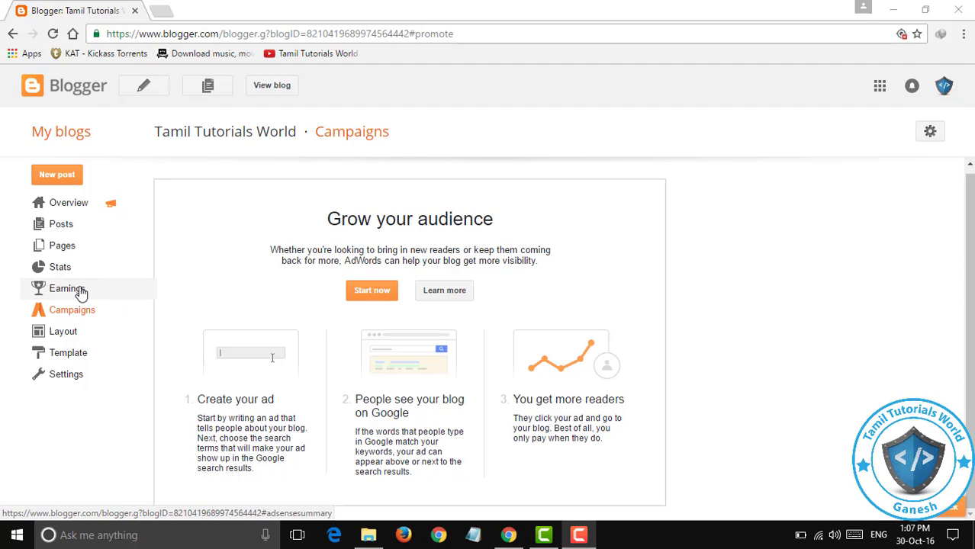
- Open the blog's layout, browse the basic gadgets available for sidebar-right-1 and close the gadget list without adding any
left_click(87, 335)
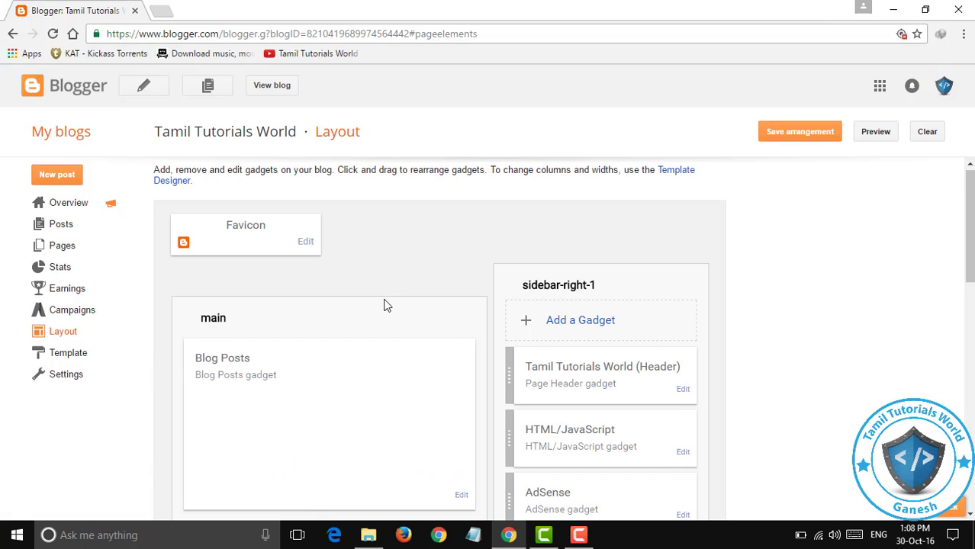
scroll(412, 379, "down", 6)
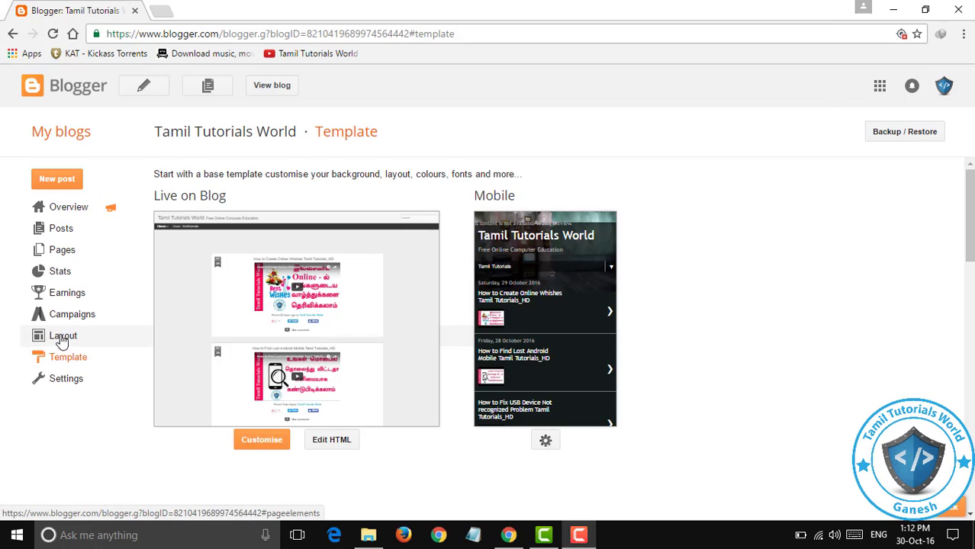
left_click(61, 339)
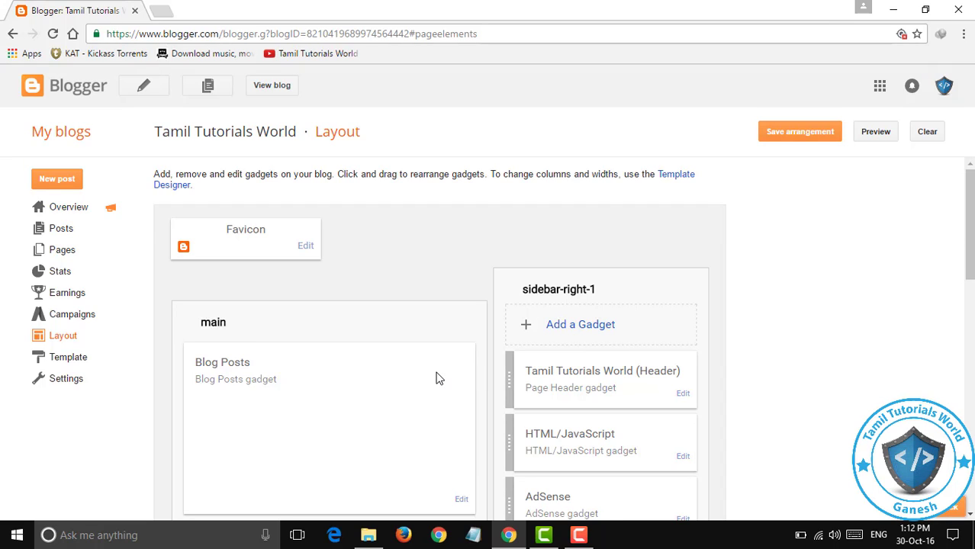
scroll(438, 379, "down", 1)
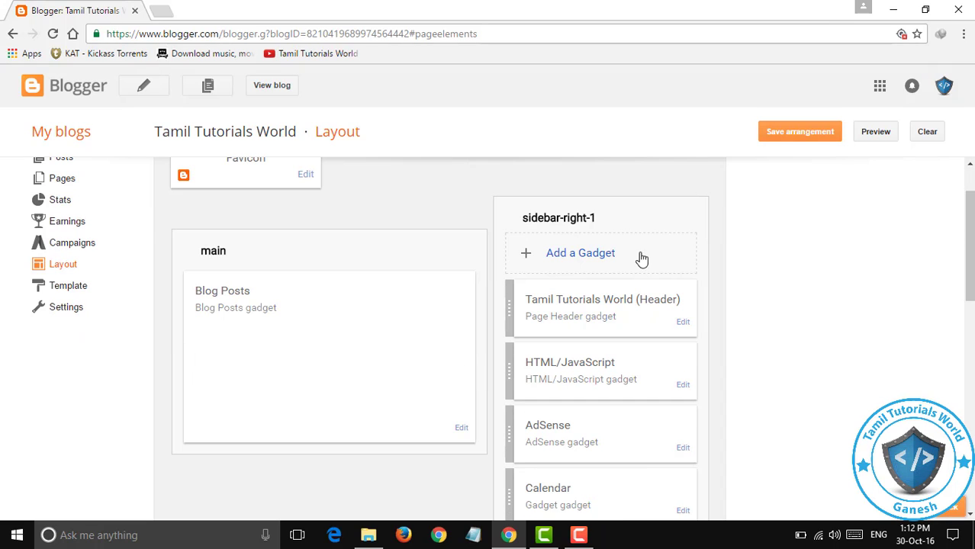
left_click(584, 255)
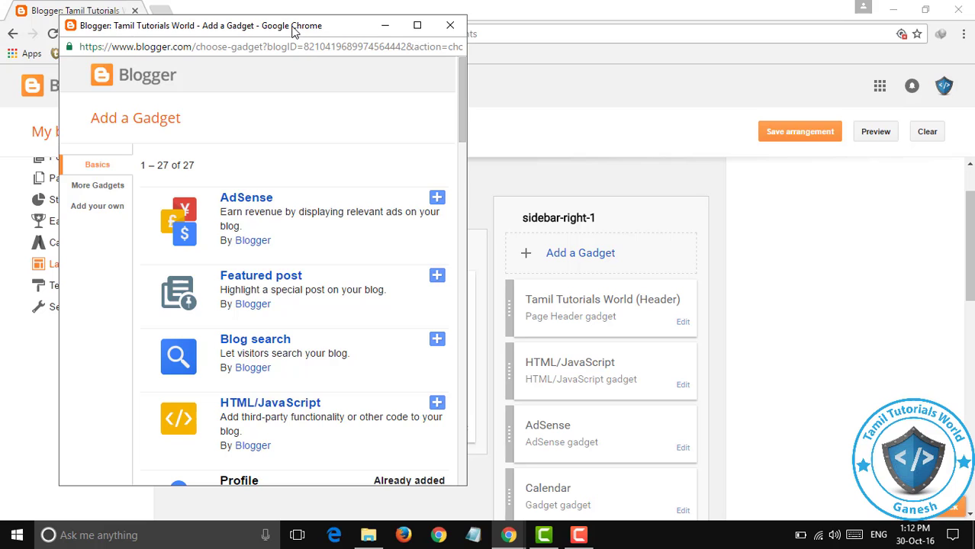
left_click_drag(294, 31, 365, 20)
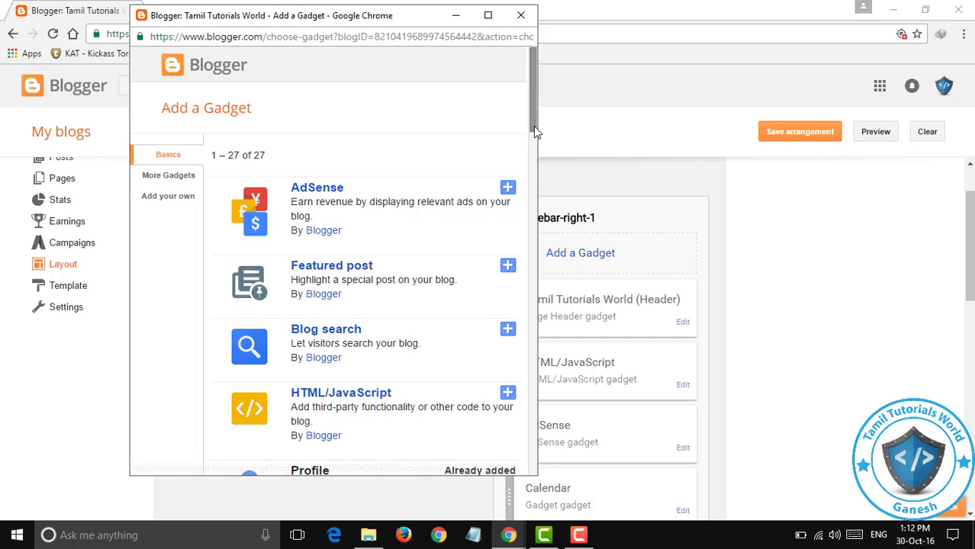
left_click_drag(533, 125, 533, 406)
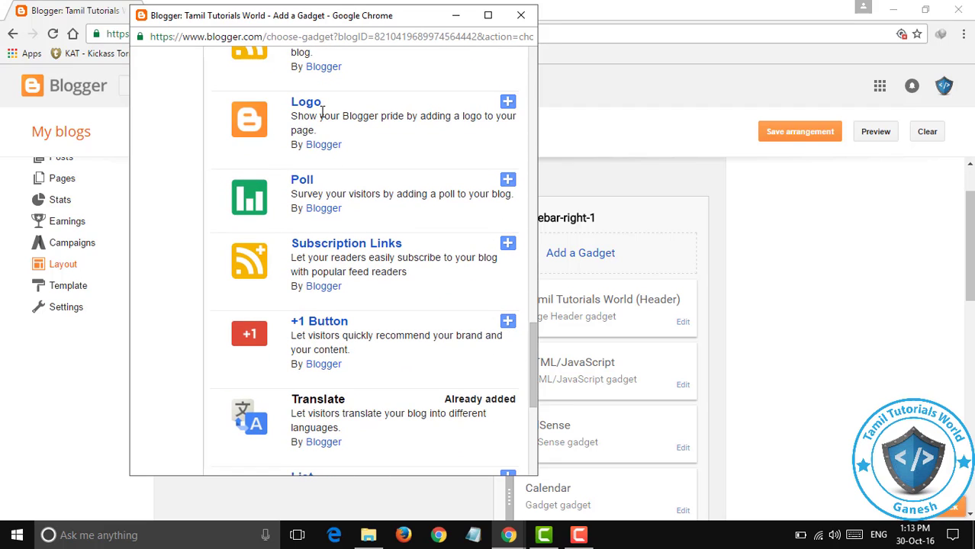
left_click(521, 15)
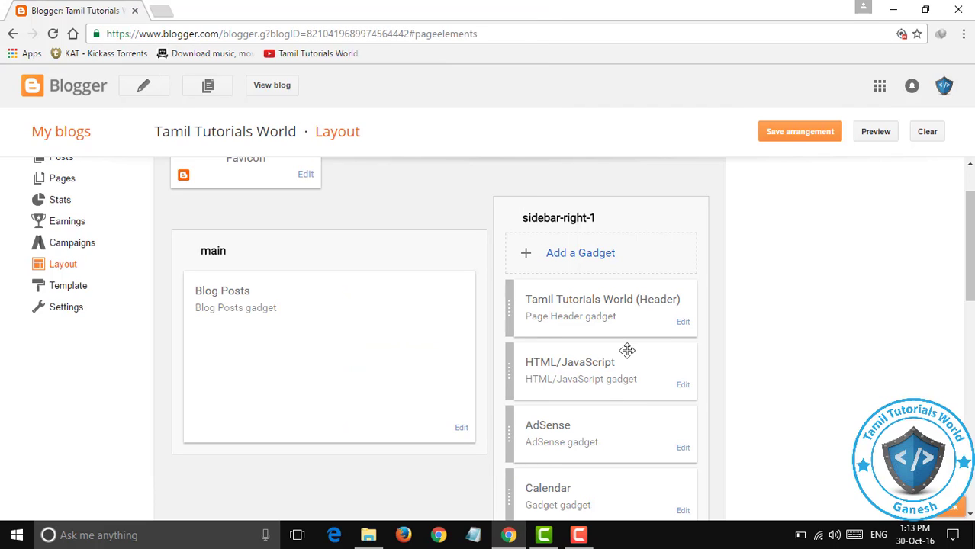
- Move the AdSense gadget below the Calendar gadget in sidebar-right-1
scroll(626, 343, "down", 1)
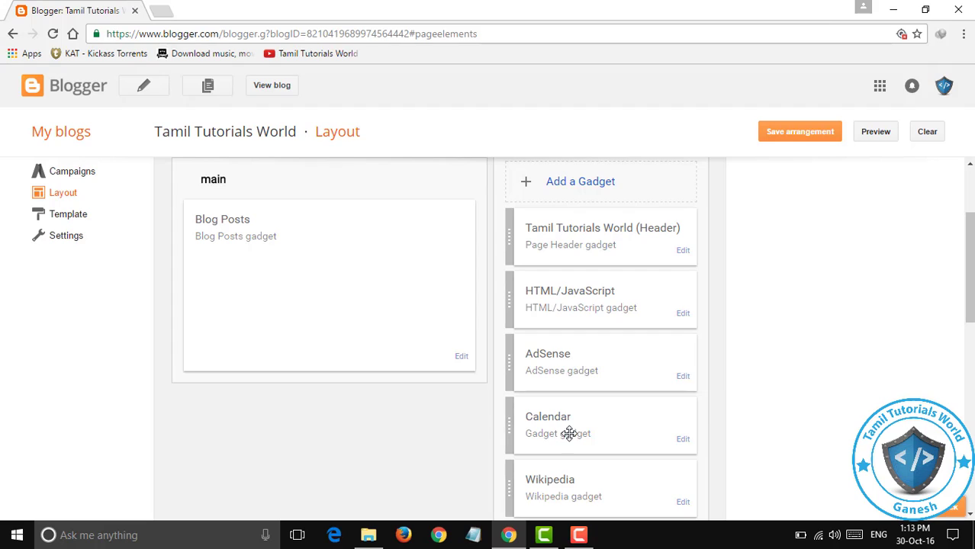
left_click_drag(573, 363, 576, 427)
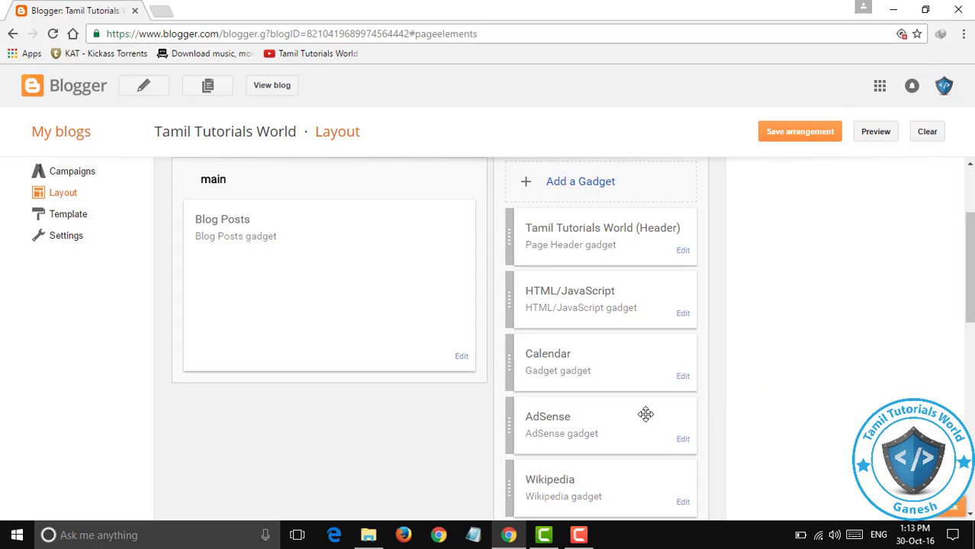
- Open the Calendar gadget's configuration and save it as it is, then save the layout arrangement
left_click(682, 378)
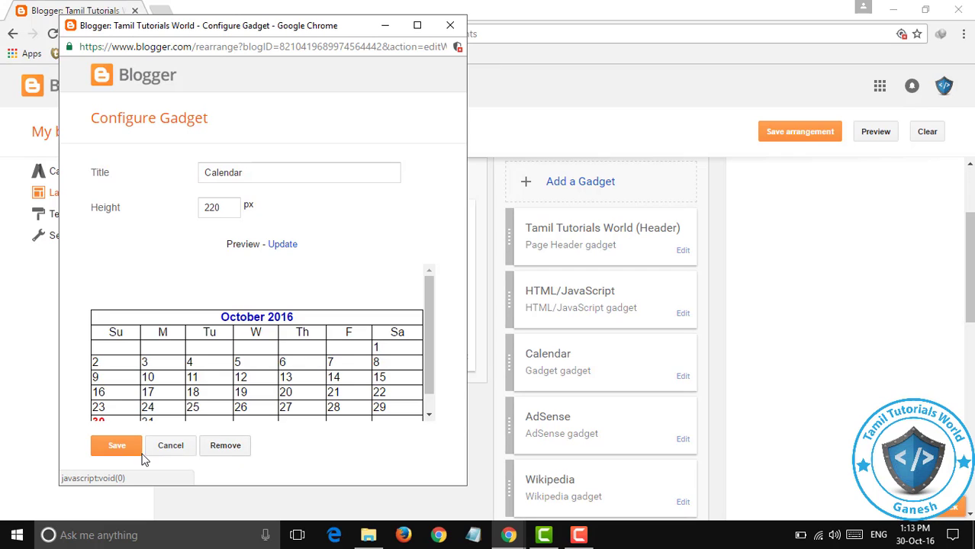
left_click(115, 448)
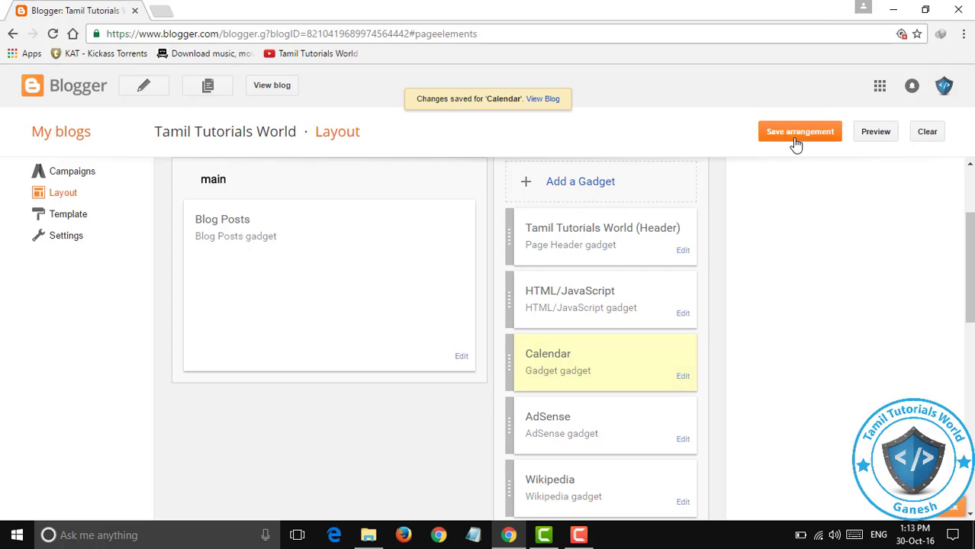
left_click(795, 134)
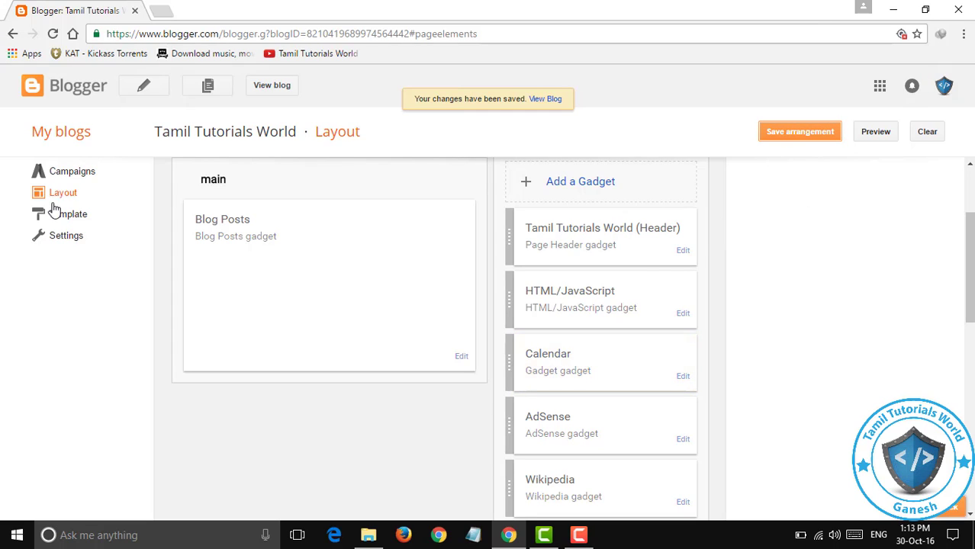
- Open the blog's Template page
scroll(61, 274, "up", 1)
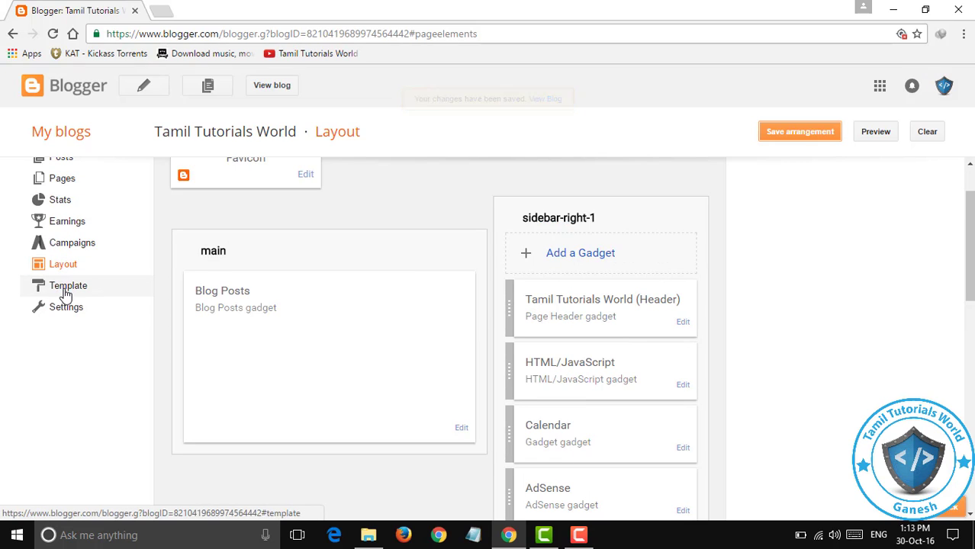
left_click(65, 292)
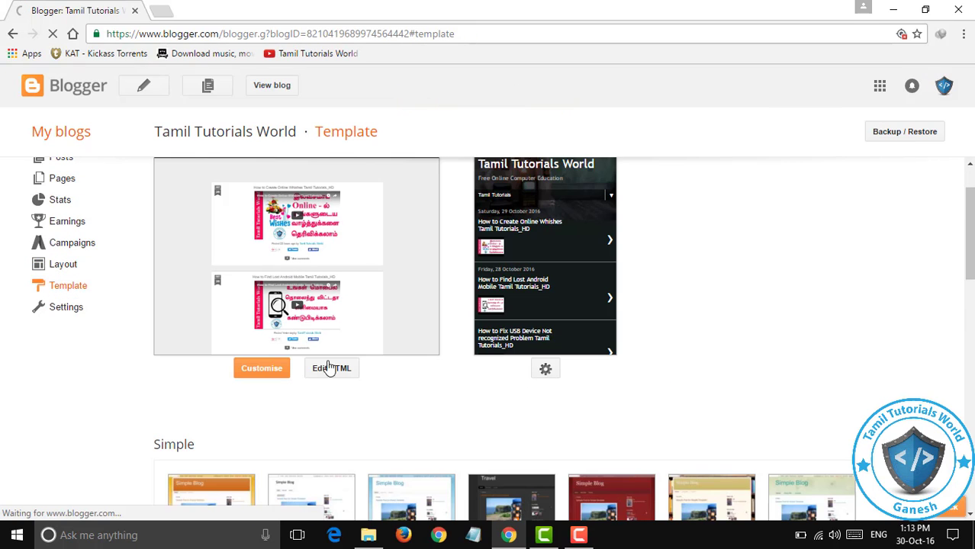
- Examine the live and mobile previews and the base template galleries on the Template page, from Simple through Travel
scroll(453, 317, "up", 1)
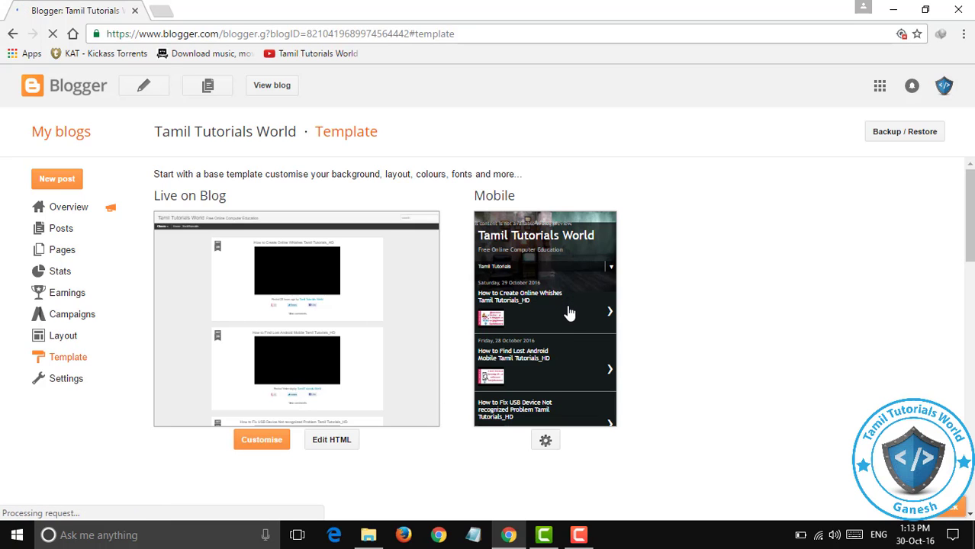
scroll(900, 228, "down", 3)
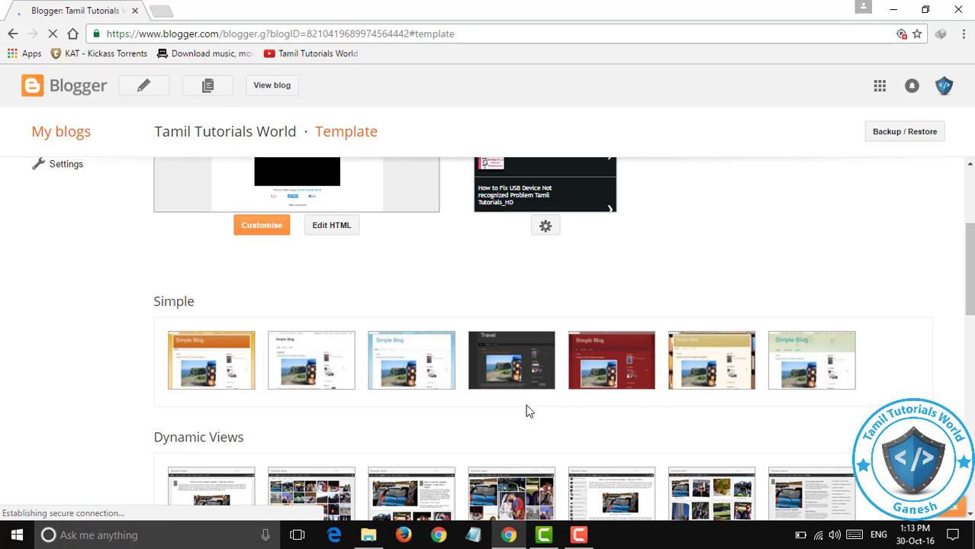
scroll(874, 336, "down", 3)
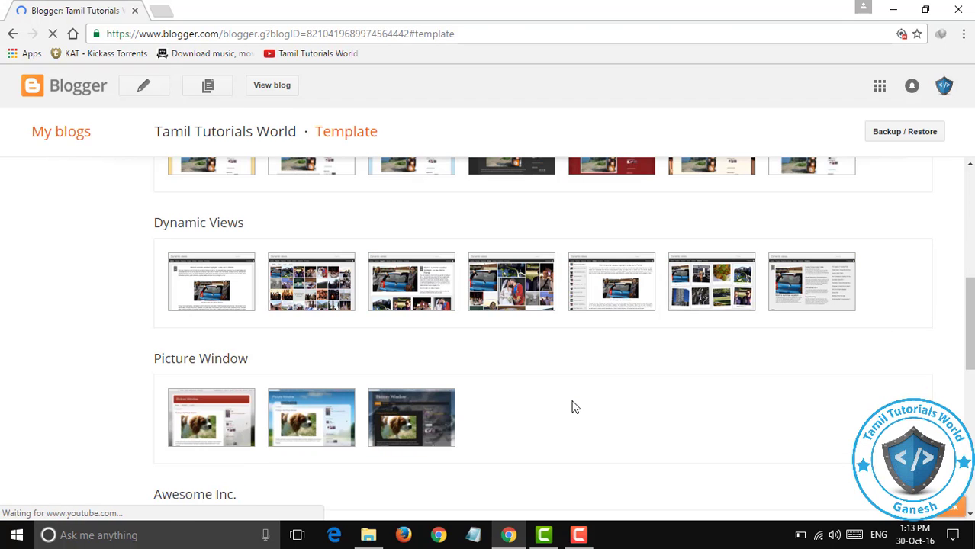
scroll(534, 405, "up", 1)
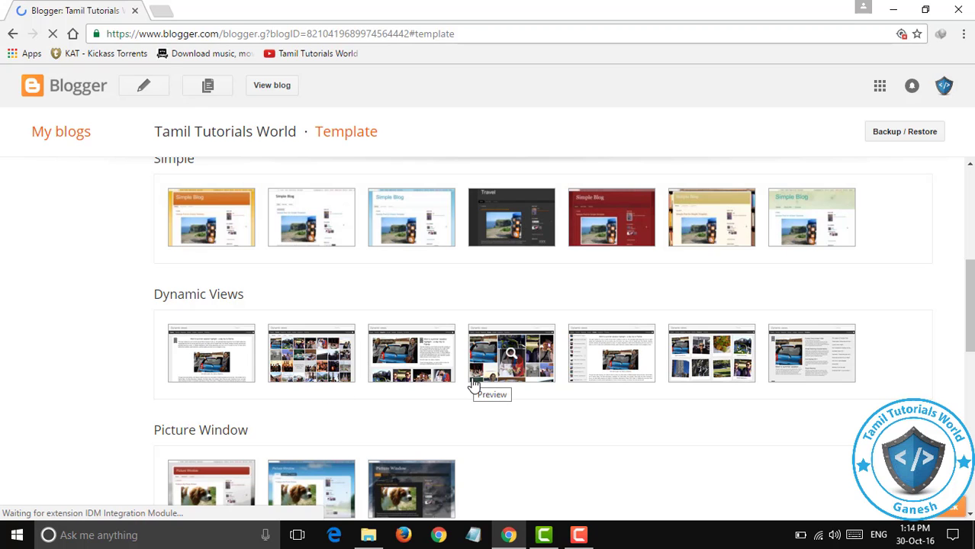
scroll(513, 375, "down", 8)
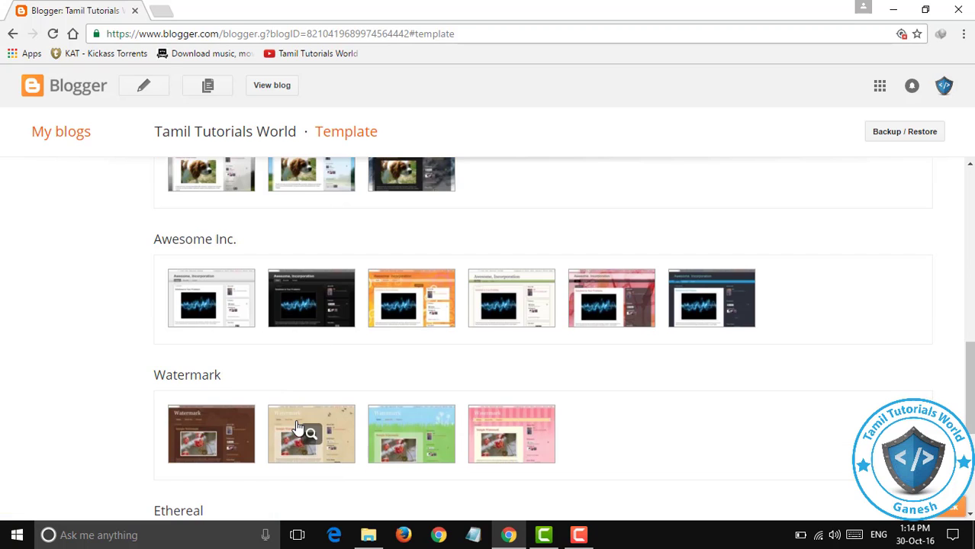
scroll(297, 427, "up", 3)
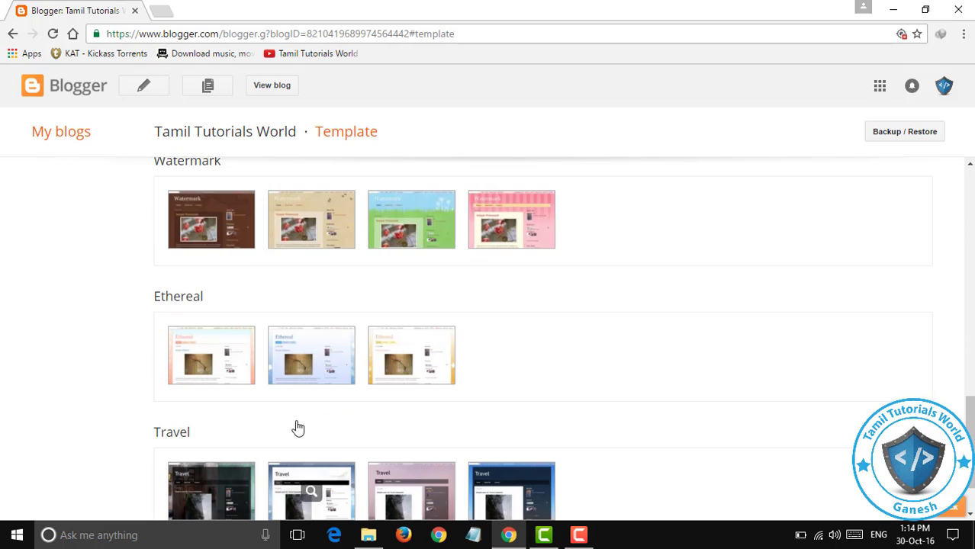
scroll(297, 427, "up", 2)
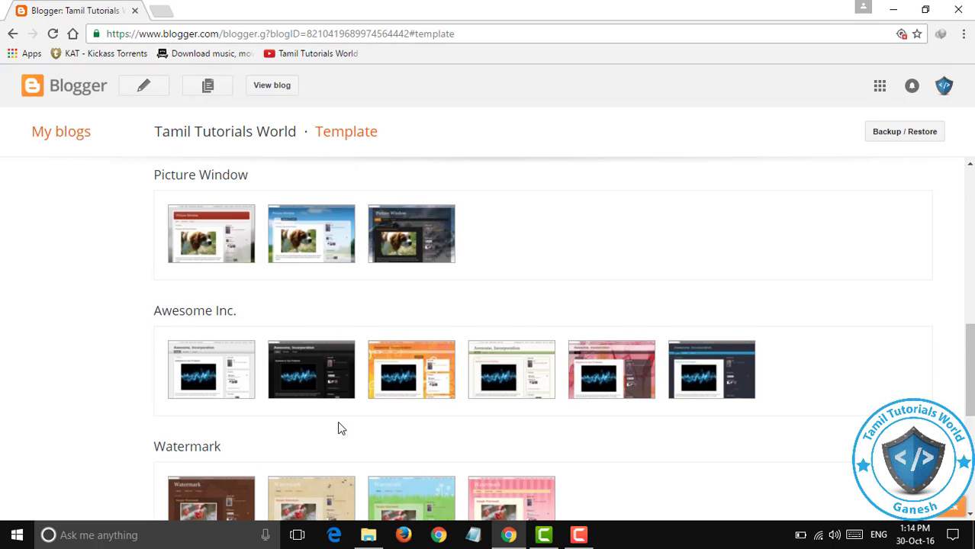
scroll(341, 429, "down", 4)
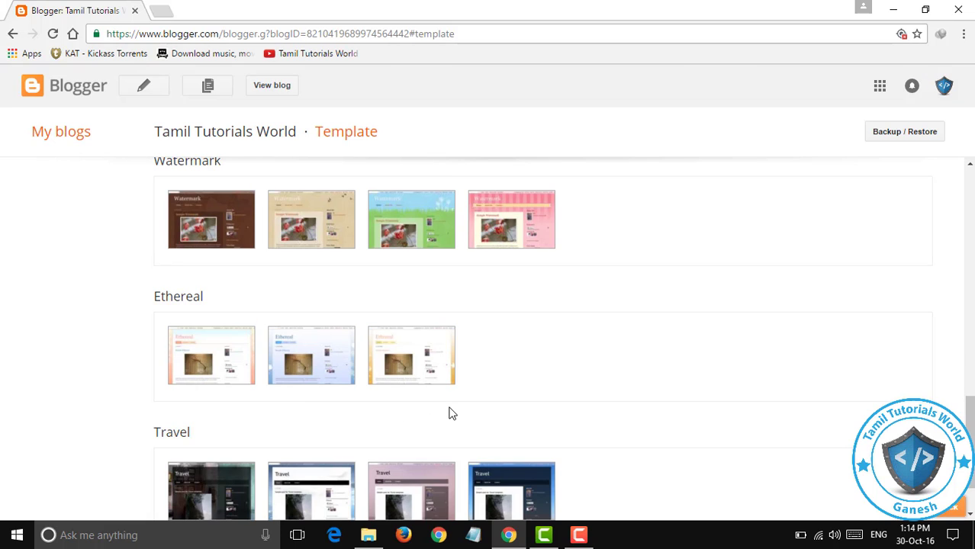
scroll(450, 413, "up", 10)
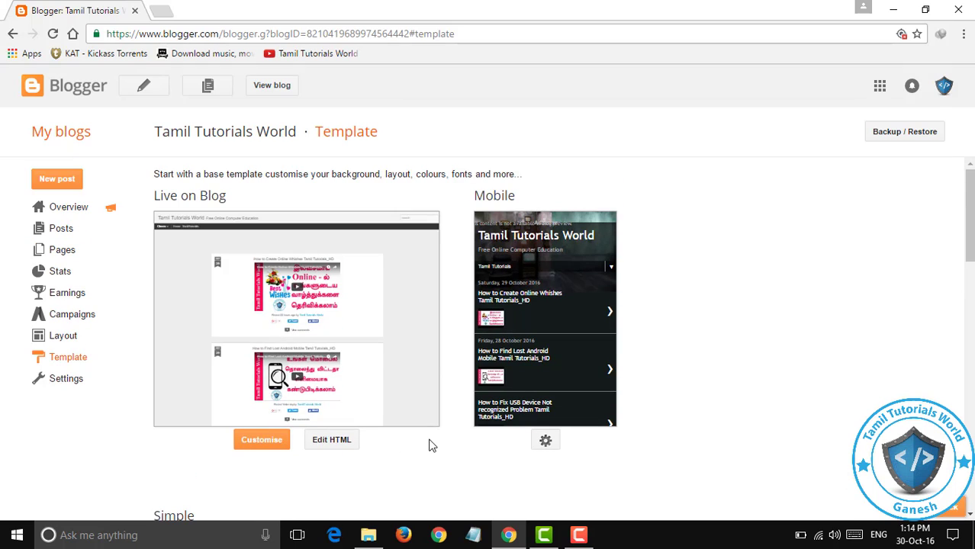
- Open the blog's basic settings and look over the settings categories and basic options
left_click(77, 380)
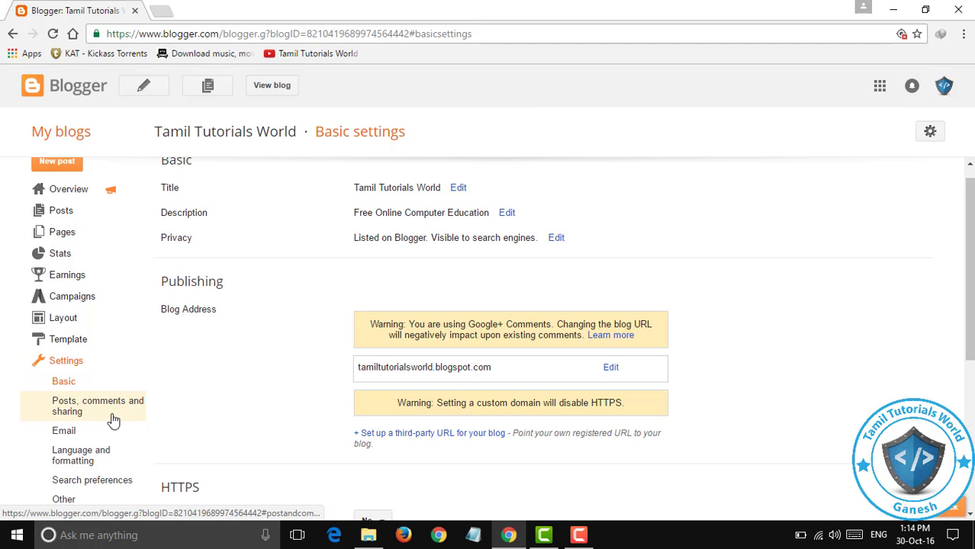
scroll(126, 434, "down", 2)
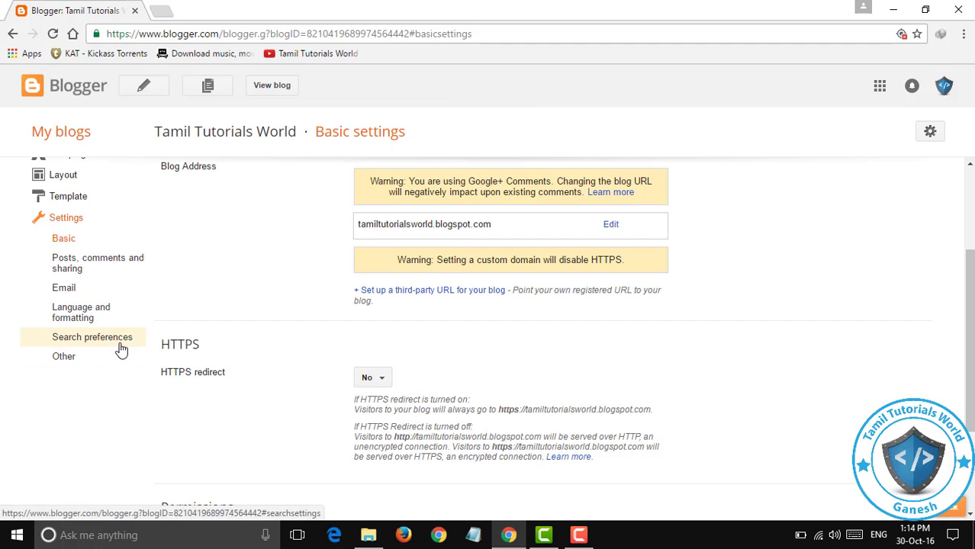
scroll(78, 366, "up", 2)
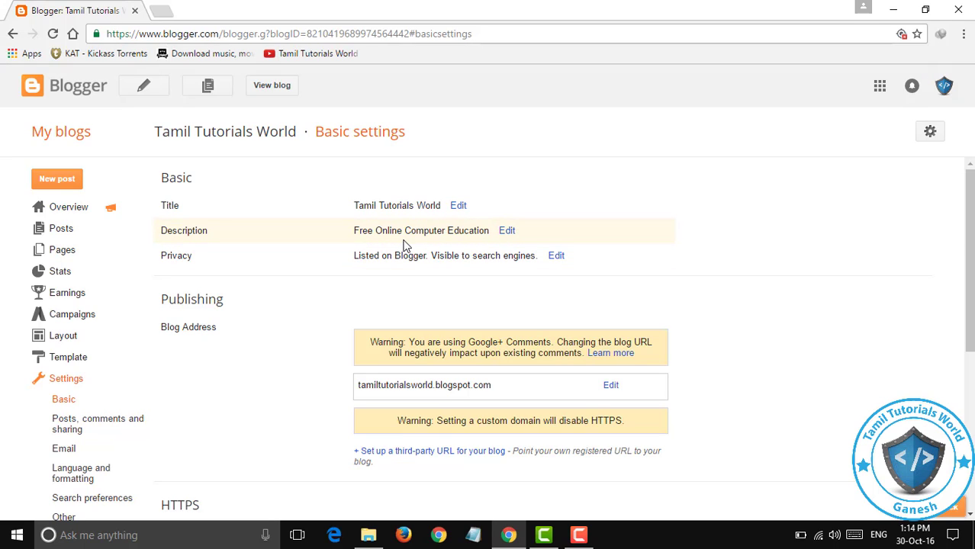
- Open the blog description for editing and cancel without changing it, then view the blog address under Publishing
left_click(506, 231)
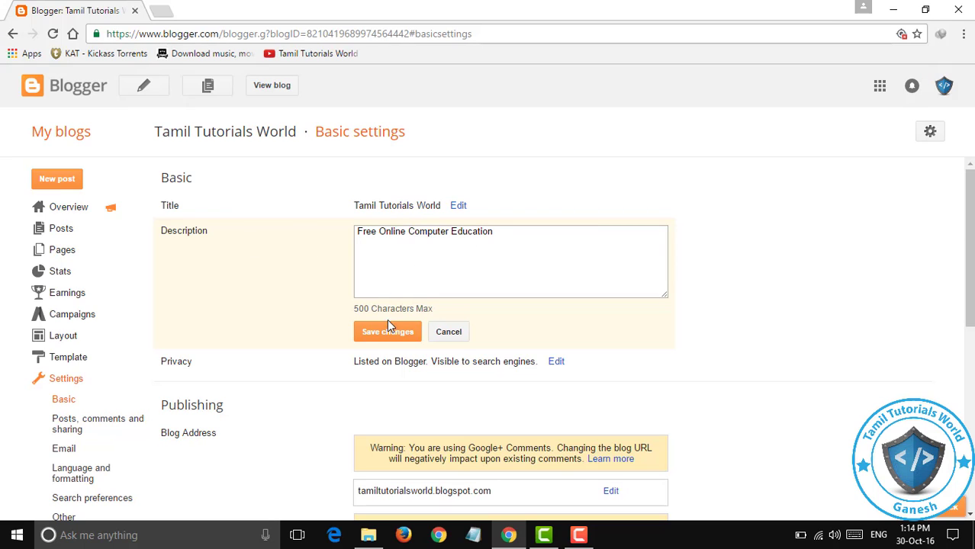
left_click(458, 337)
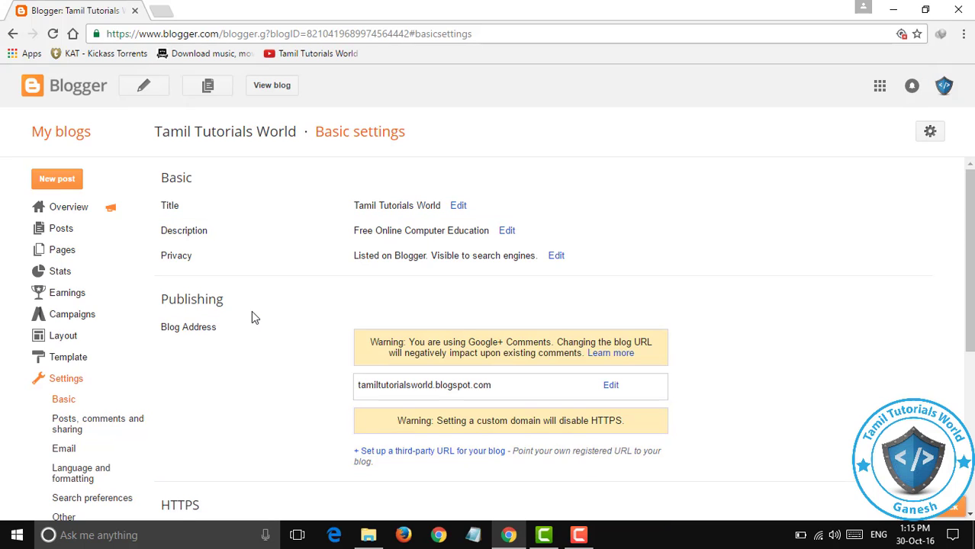
scroll(339, 339, "down", 1)
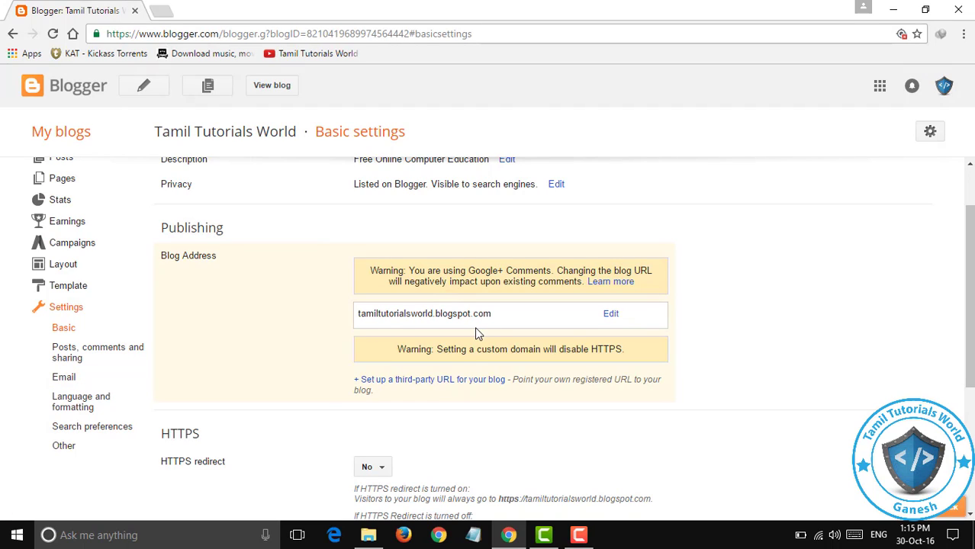
- Open the blog's Other settings and review the options from Import & back up to Google Analytics
left_click(90, 410)
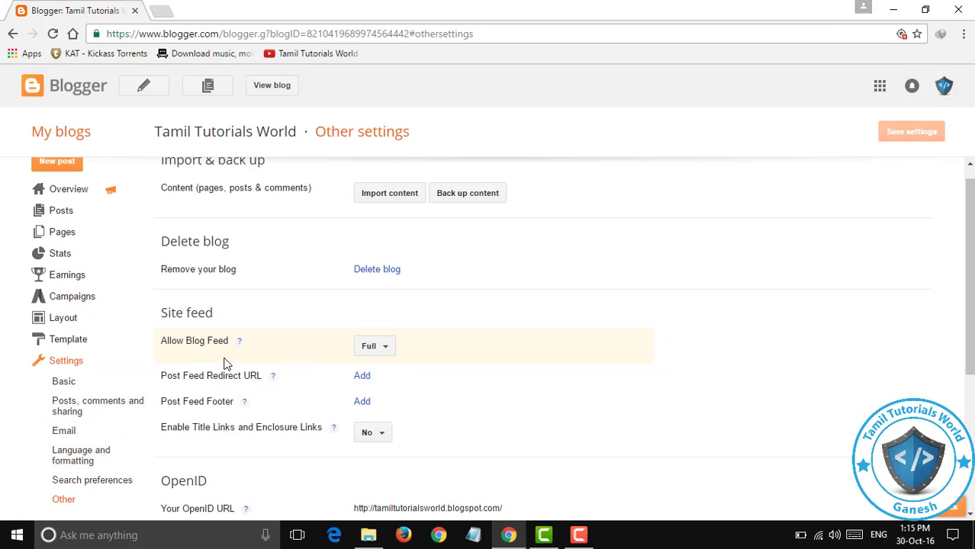
scroll(221, 358, "up", 1)
scroll(215, 382, "down", 3)
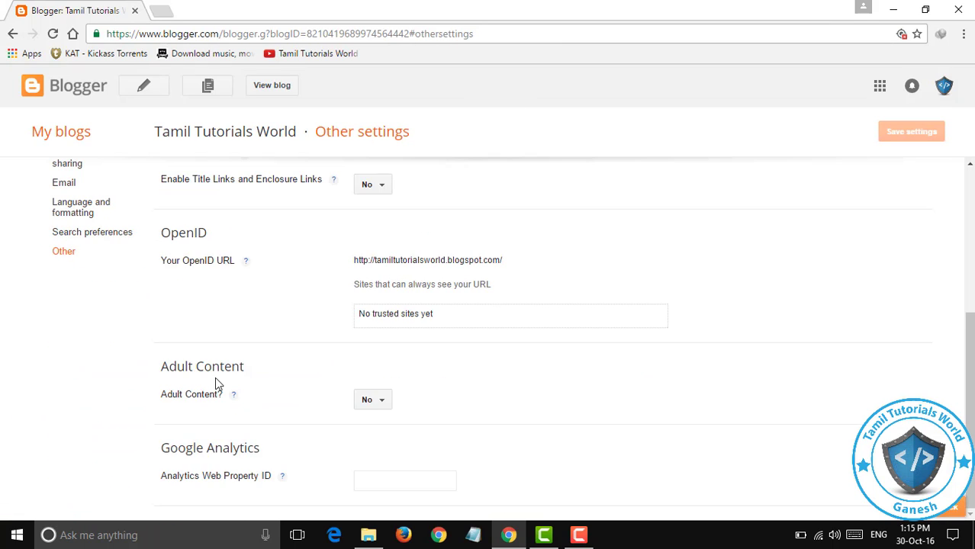
scroll(215, 385, "up", 3)
scroll(238, 424, "up", 1)
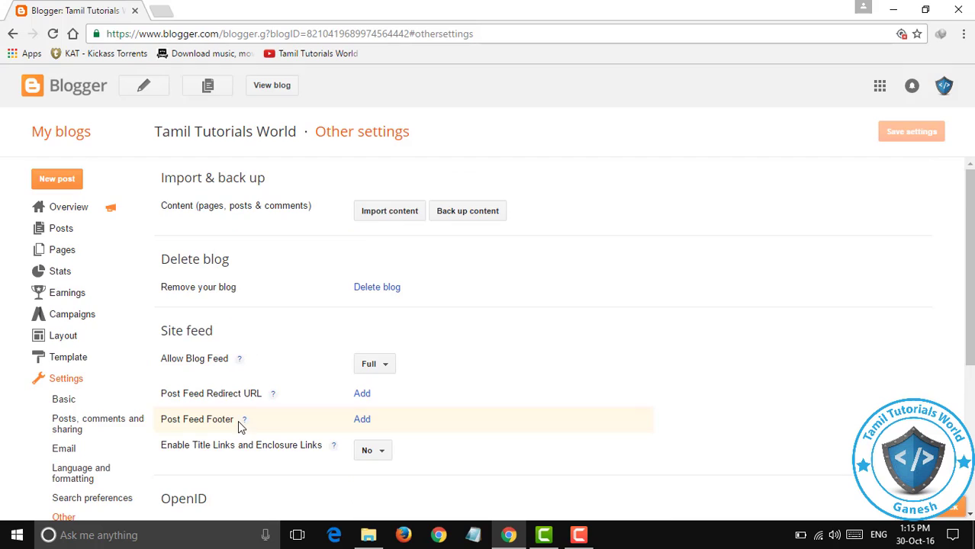